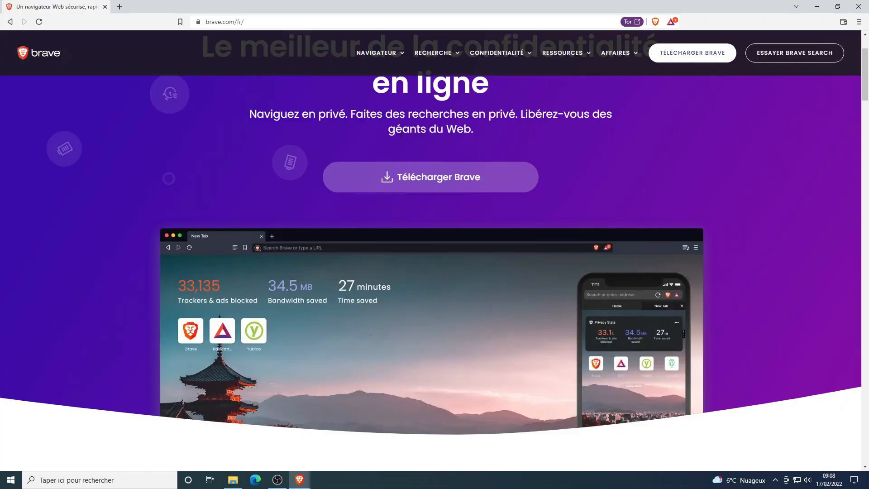
- Read through the French Brave home page, from the privacy features down to the comparison with other browsers
scroll(398, 136, "down", 6)
scroll(395, 148, "down", 7)
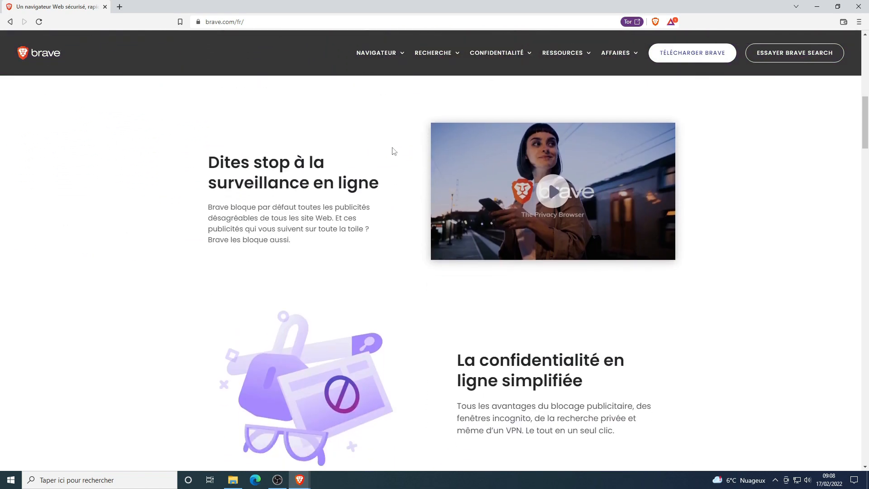
scroll(392, 156, "down", 9)
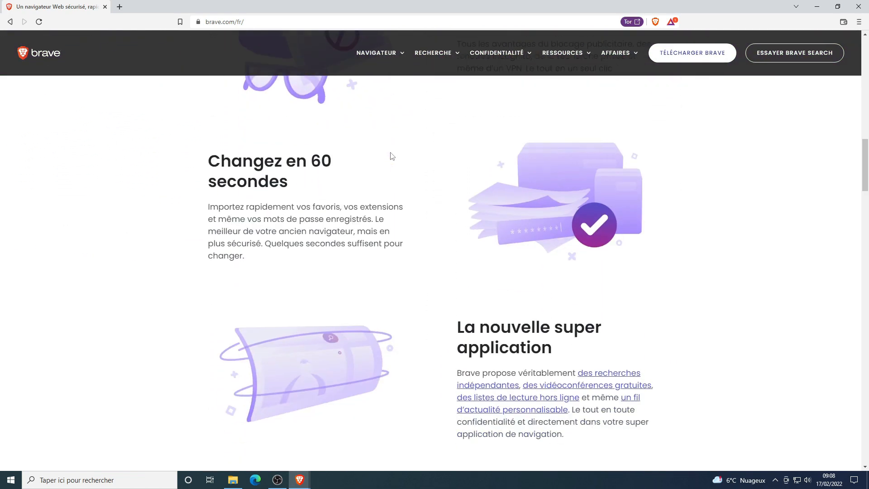
scroll(390, 156, "down", 5)
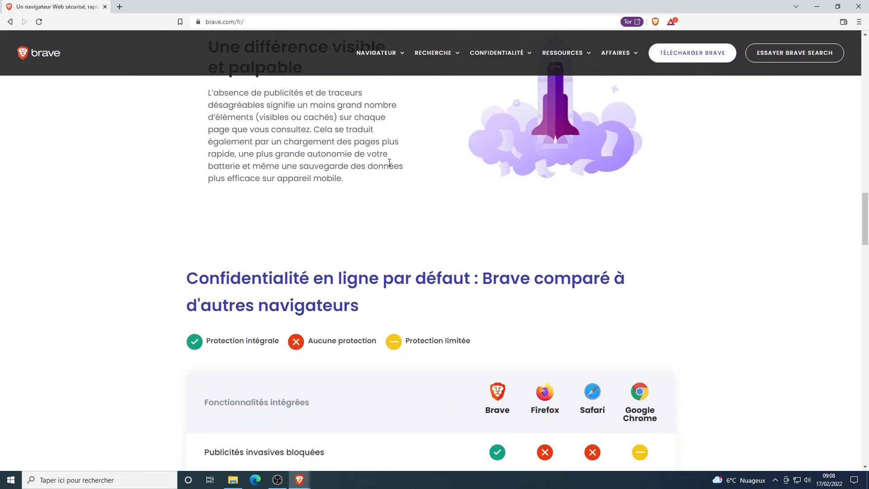
scroll(389, 165, "down", 3)
scroll(389, 165, "down", 3)
scroll(351, 164, "up", 2)
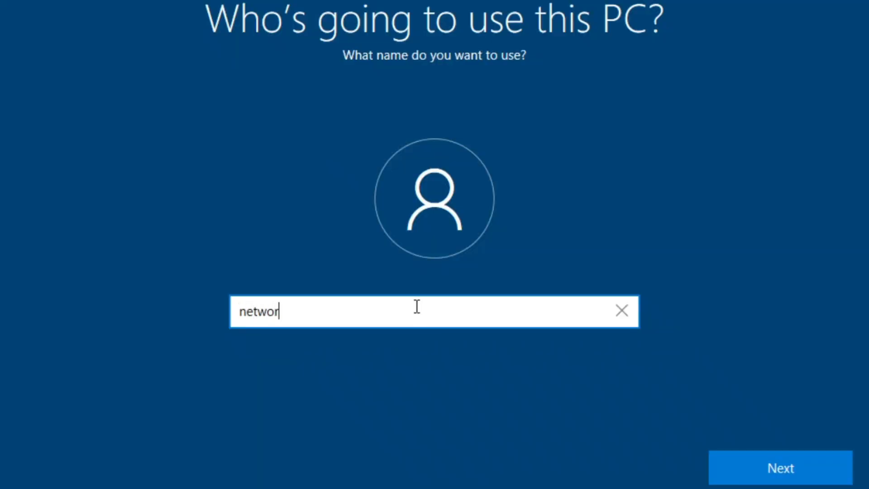
left_click(733, 468)
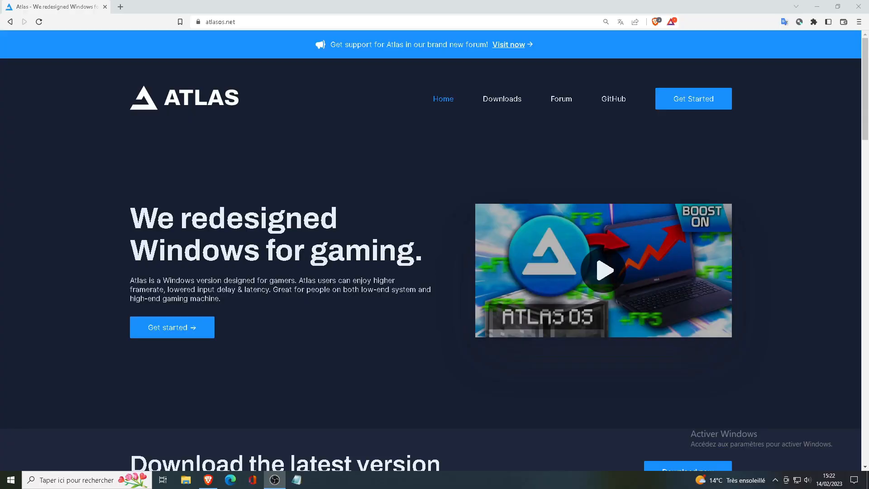
- Translate the Atlas home page at atlasos.net into French
left_click(93, 159)
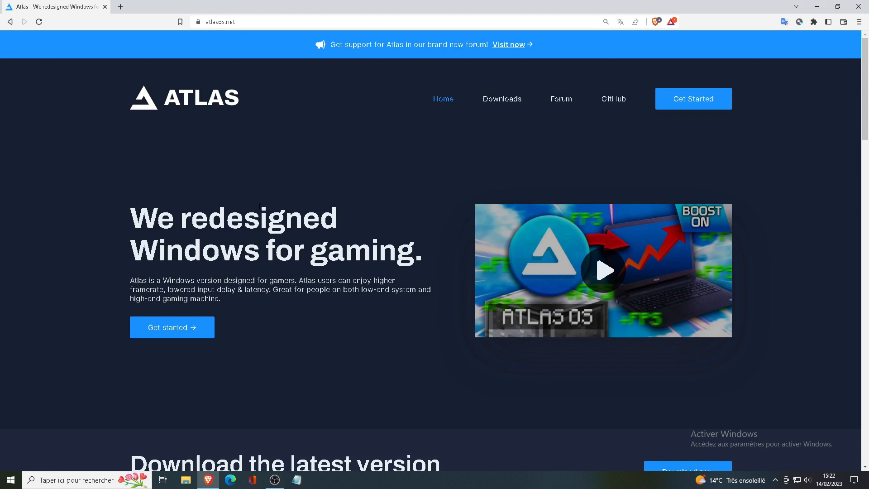
right_click(346, 165)
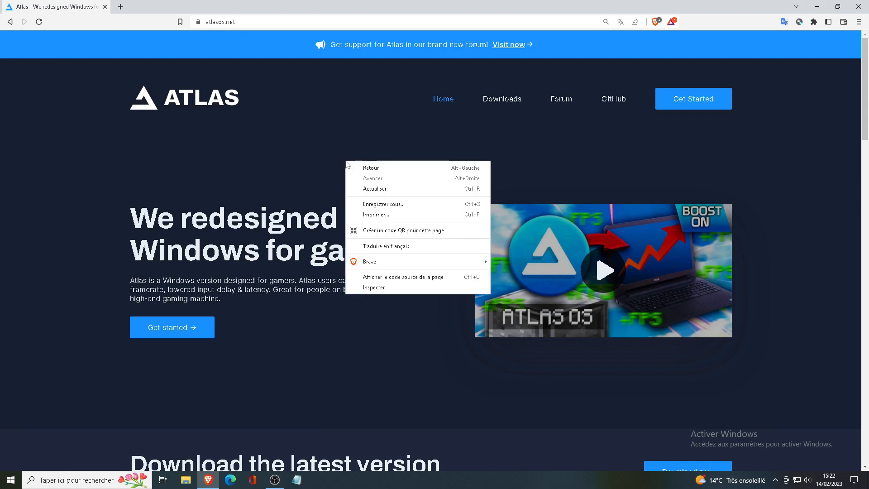
left_click(393, 246)
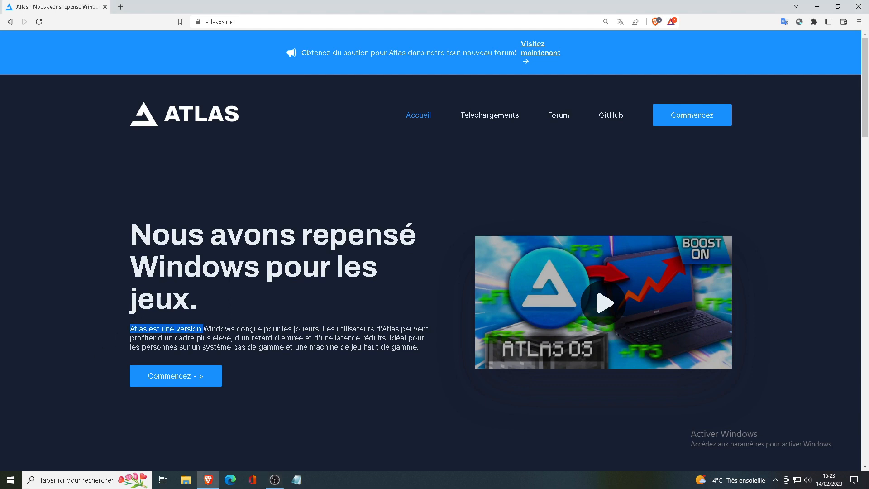
- Read the Atlas introduction paragraph and the reasons for choosing it, including the storage benefit
left_click_drag(410, 329, 415, 347)
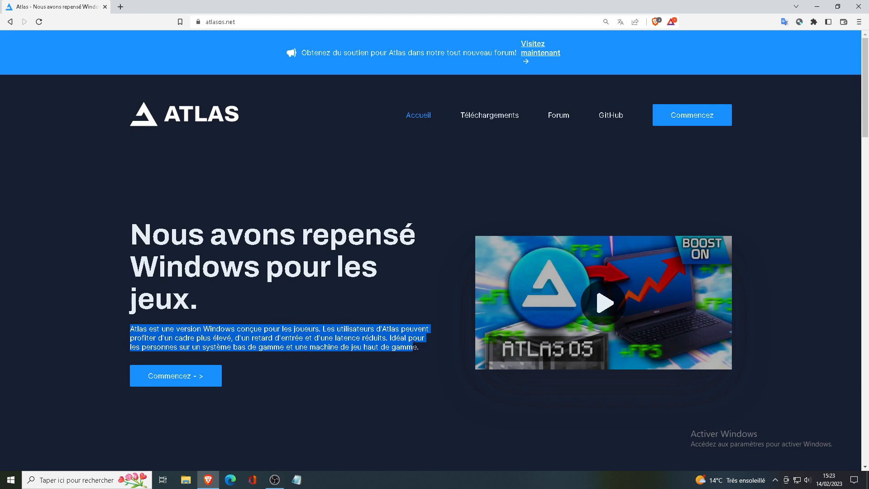
left_click(417, 369)
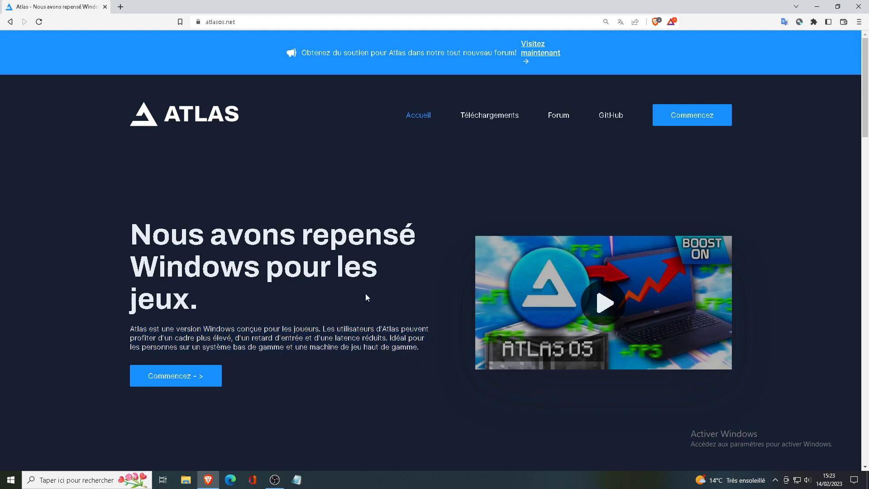
scroll(366, 294, "down", 6)
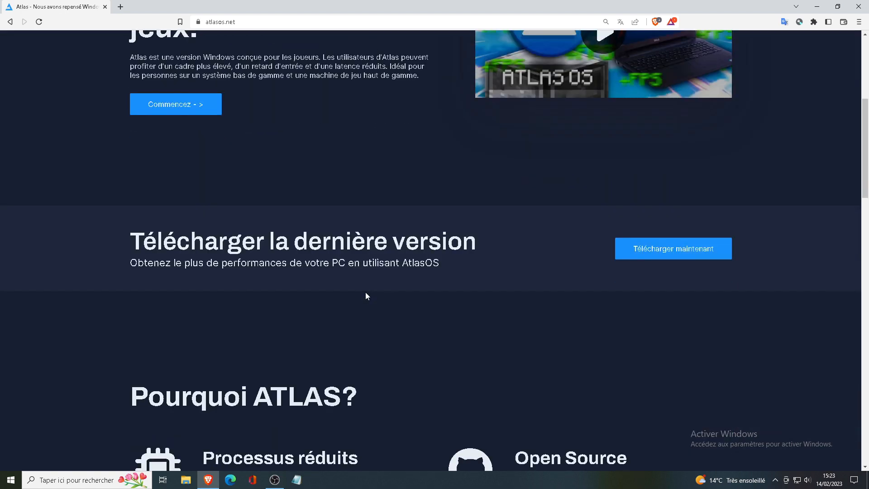
scroll(366, 295, "down", 5)
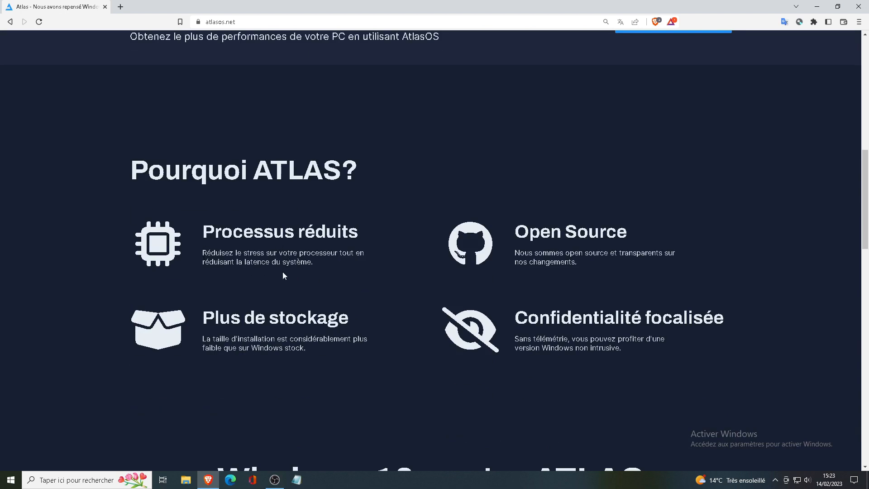
left_click_drag(216, 347, 252, 347)
left_click(270, 346)
- Examine the Windows 10 versus Atlas comparison charts for processes, memory usage and process latency
scroll(585, 311, "down", 7)
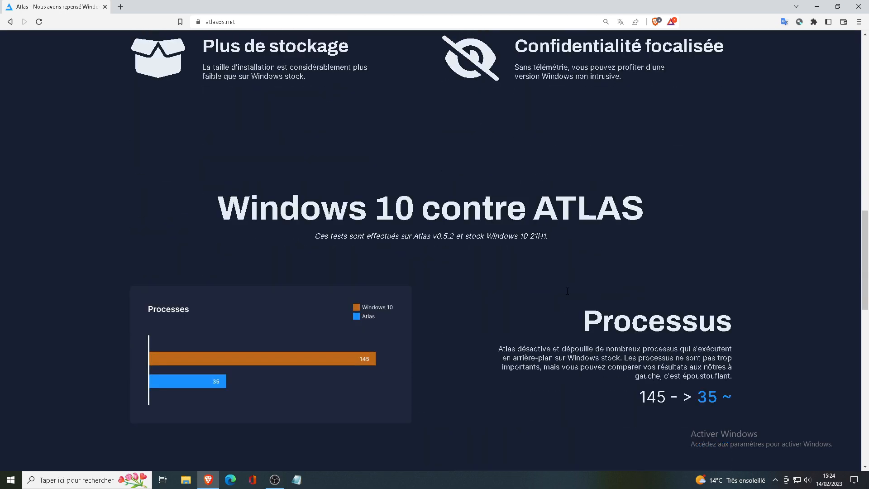
scroll(523, 244, "down", 2)
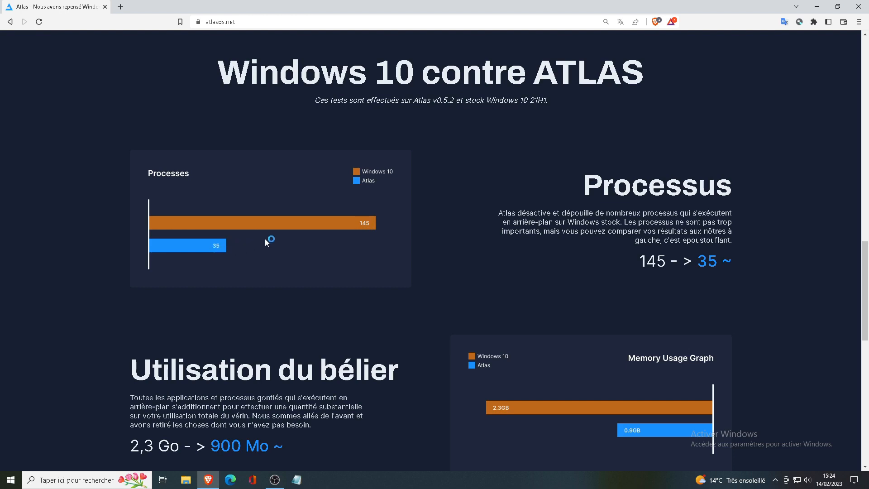
scroll(265, 240, "down", 5)
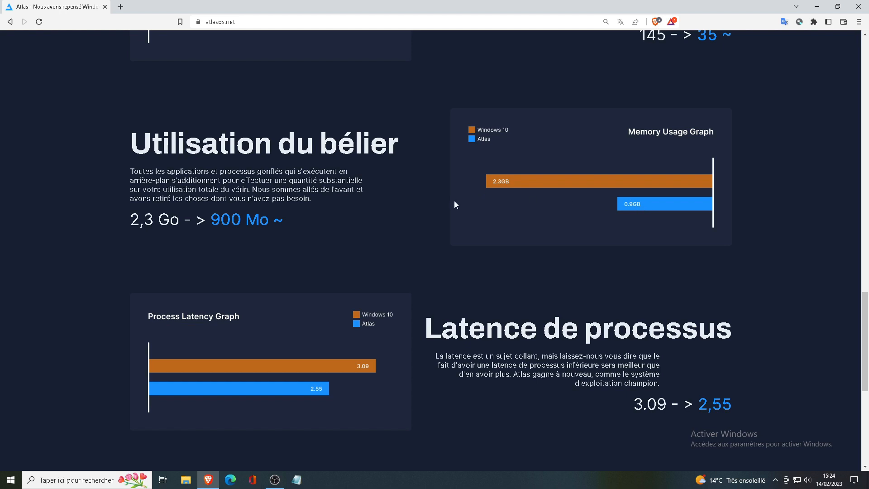
scroll(454, 205, "down", 3)
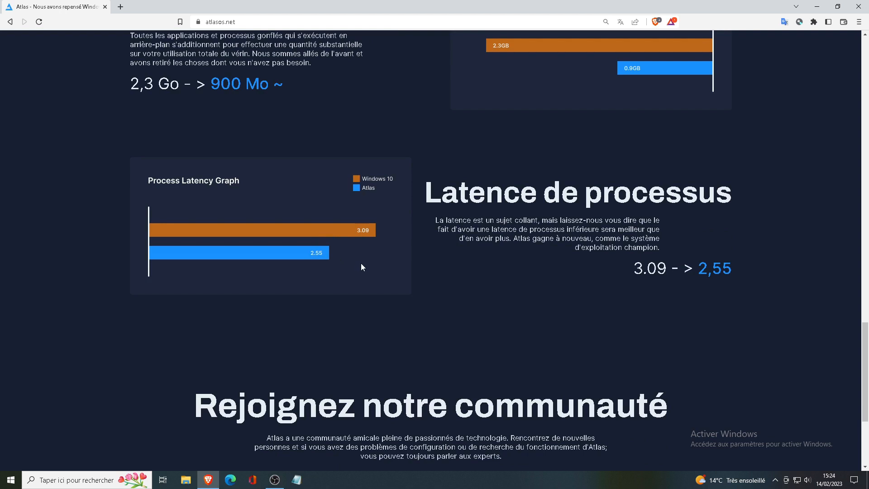
scroll(361, 267, "down", 4)
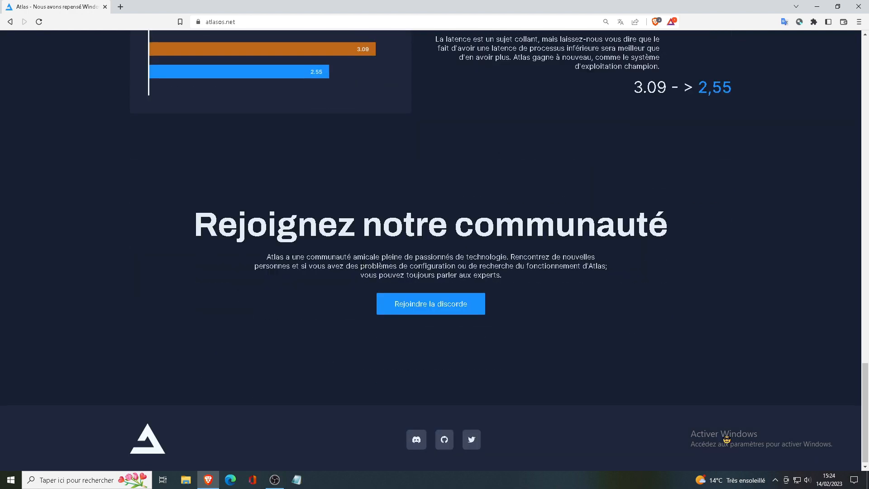
scroll(379, 270, "up", 2)
scroll(377, 270, "up", 9)
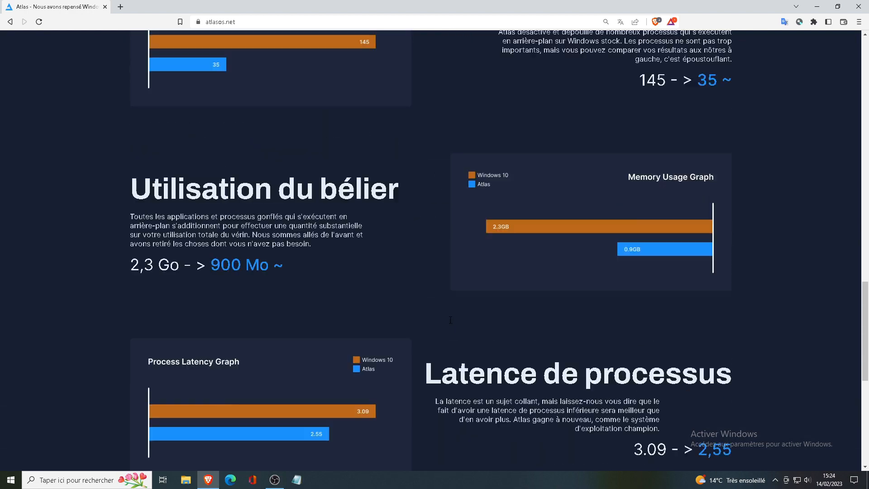
scroll(449, 320, "up", 20)
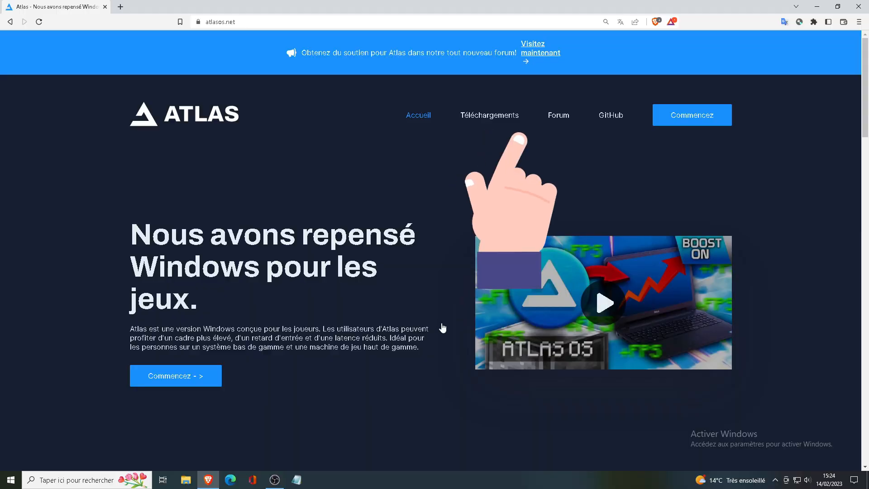
- Download the Atlas 20H2 ISO from the site's downloads page and save it as Atlas_v0.5.2 in the Téléchargements folder
left_click(496, 118)
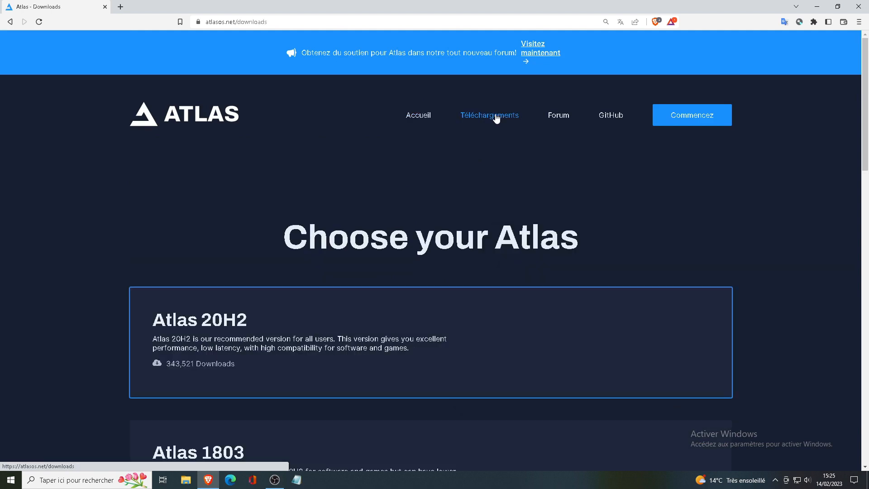
scroll(446, 151, "down", 2)
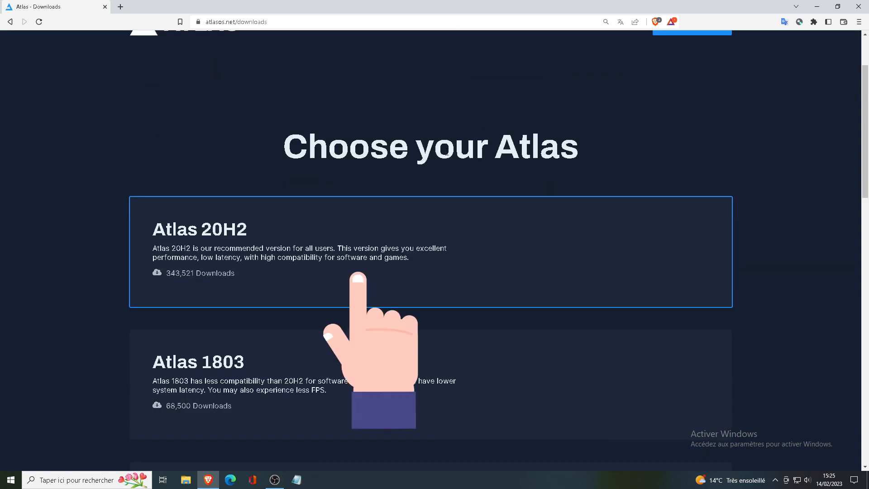
left_click(330, 238)
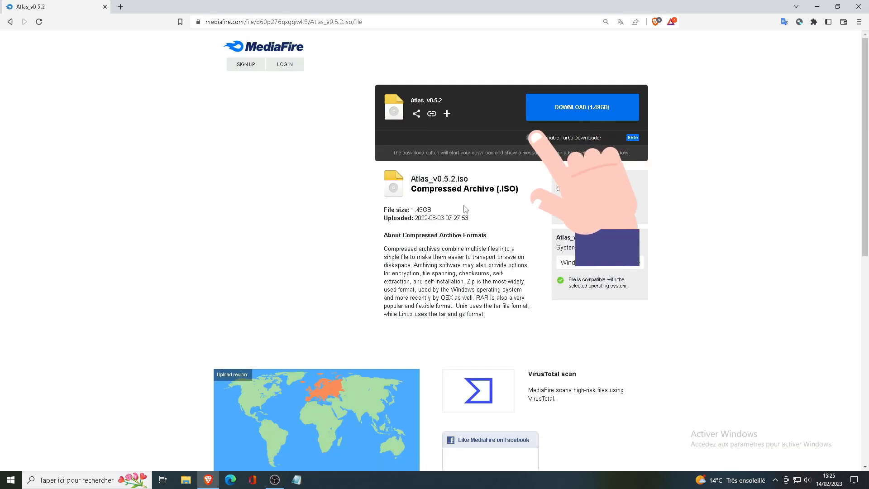
left_click(576, 111)
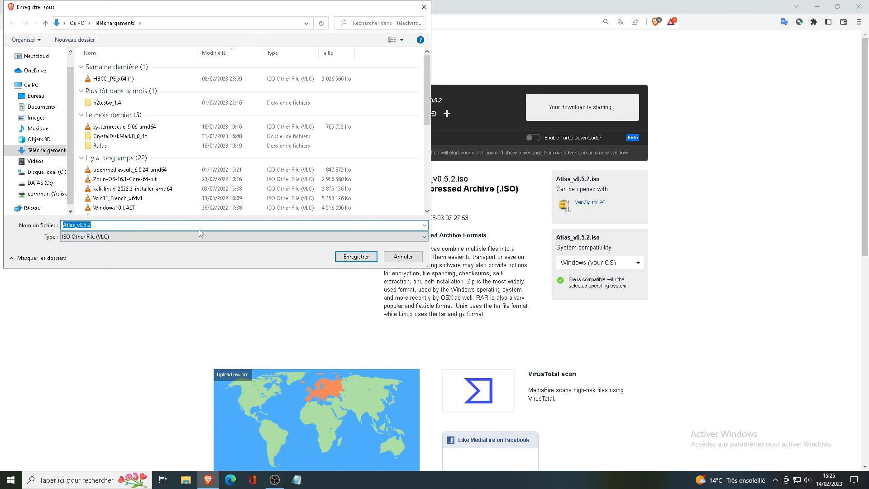
left_click(348, 256)
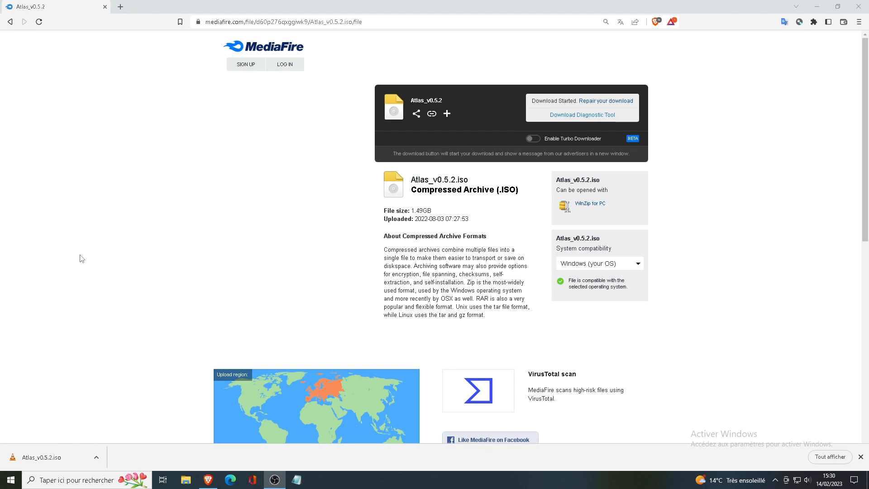
- Revisit the Atlas 20H2 download from the Atlas downloads page and close the browser
left_click(10, 22)
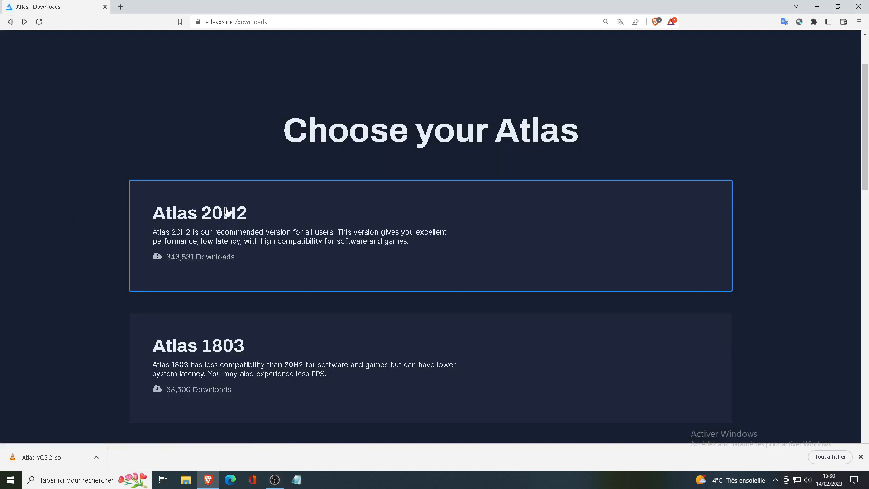
left_click(218, 223)
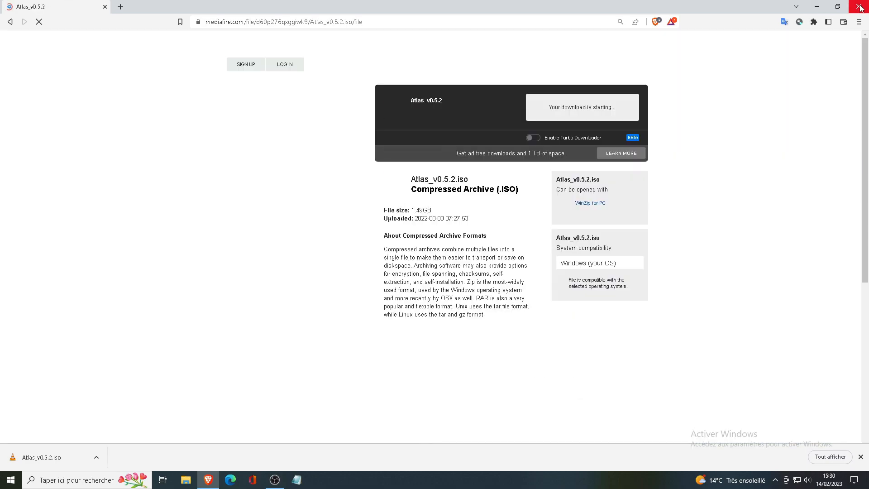
left_click(860, 8)
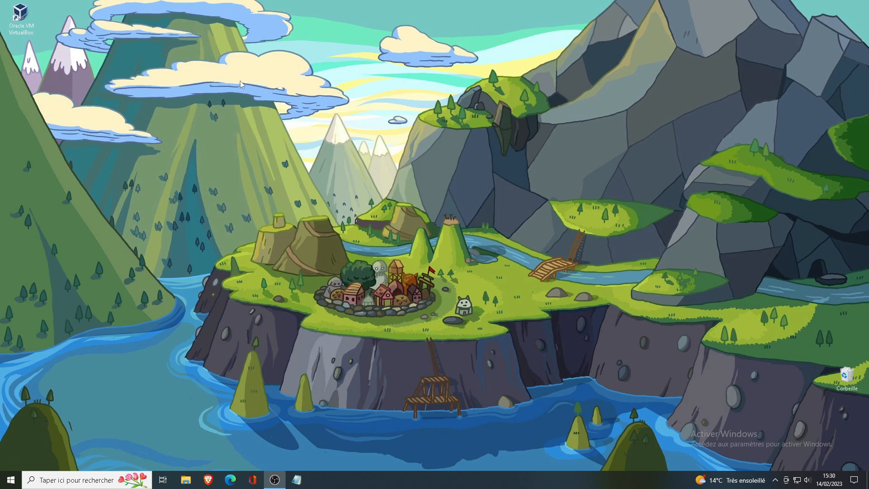
- Open Oracle VM VirtualBox and start creating a new virtual machine named Windows10Atlas
double_click(21, 22)
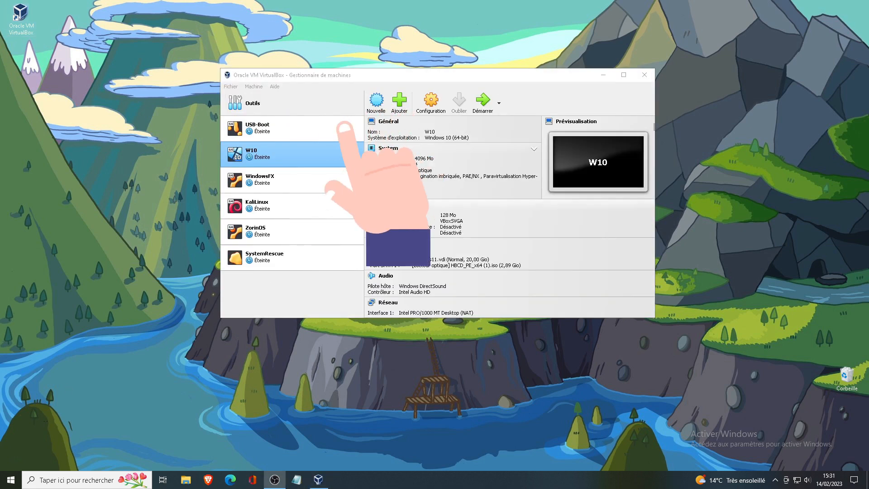
left_click(265, 256)
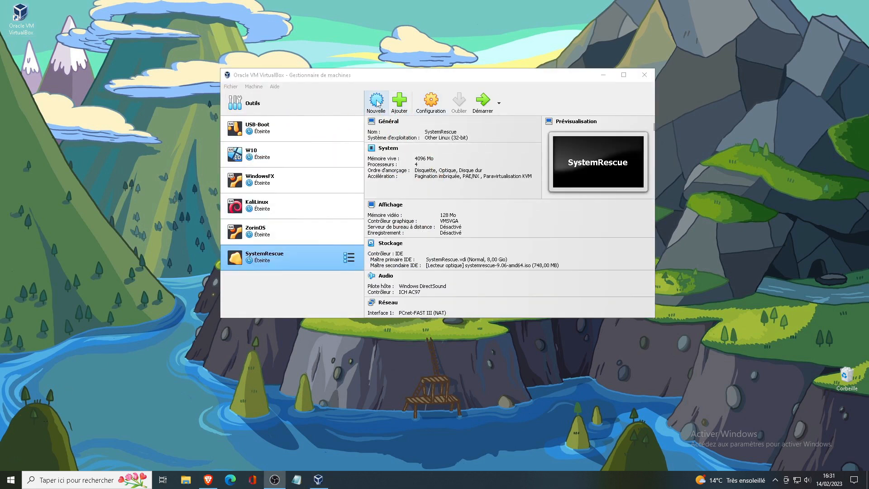
left_click(376, 100)
type("Windows10Atlas")
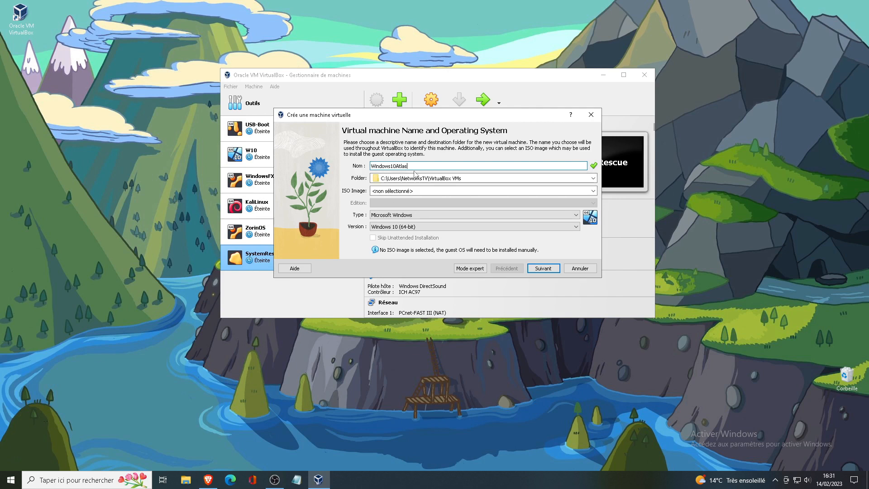
- Choose Atlas_v0.5.2.iso from the Téléchargements folder as the machine's ISO image and continue to the hardware settings
left_click(419, 189)
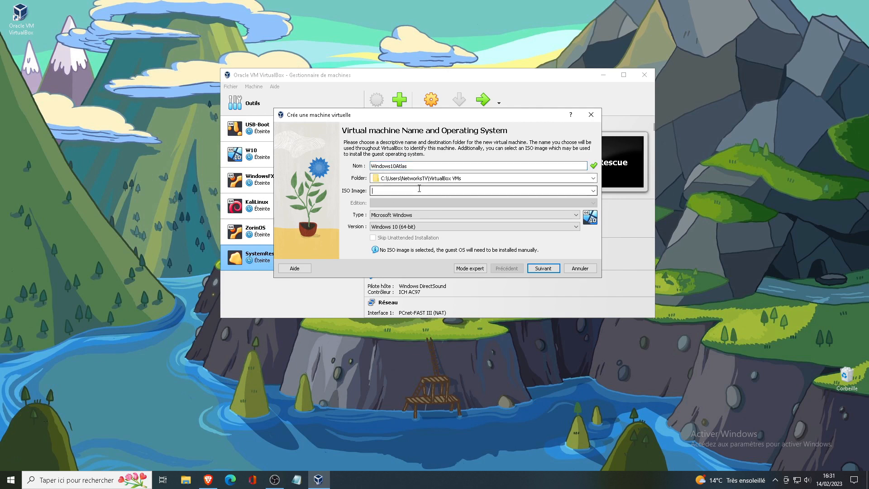
left_click(592, 191)
left_click(472, 202)
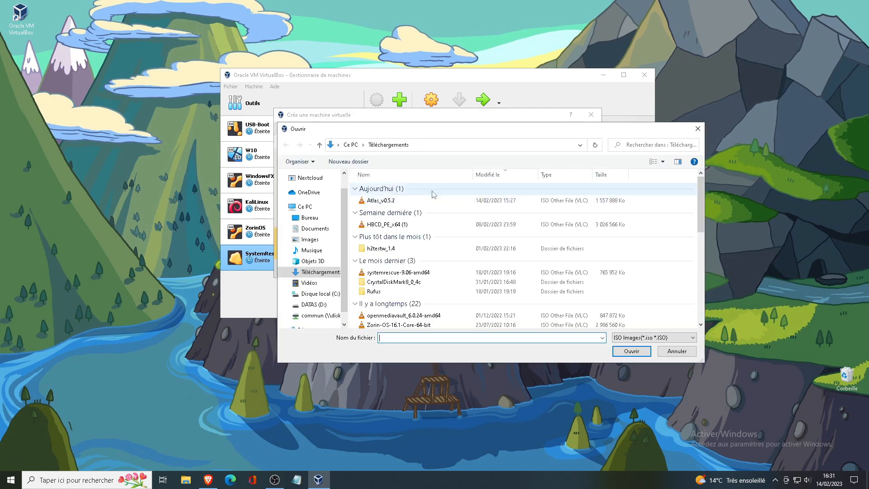
double_click(387, 201)
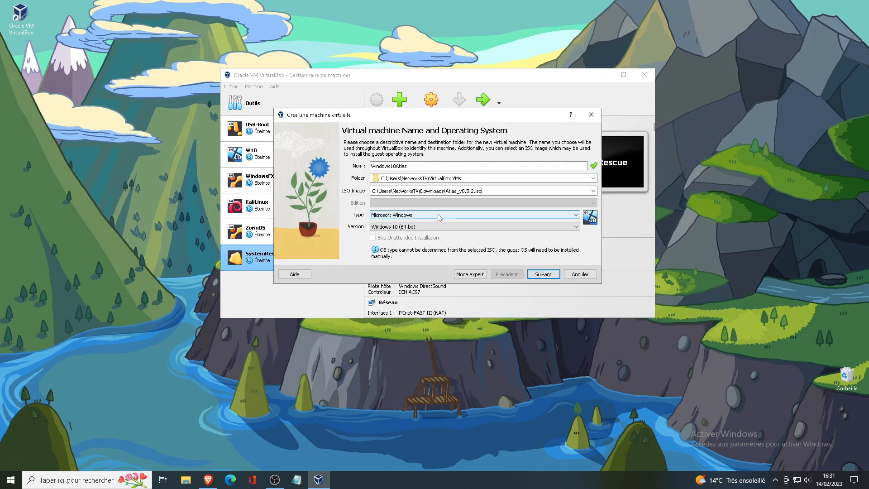
left_click(531, 276)
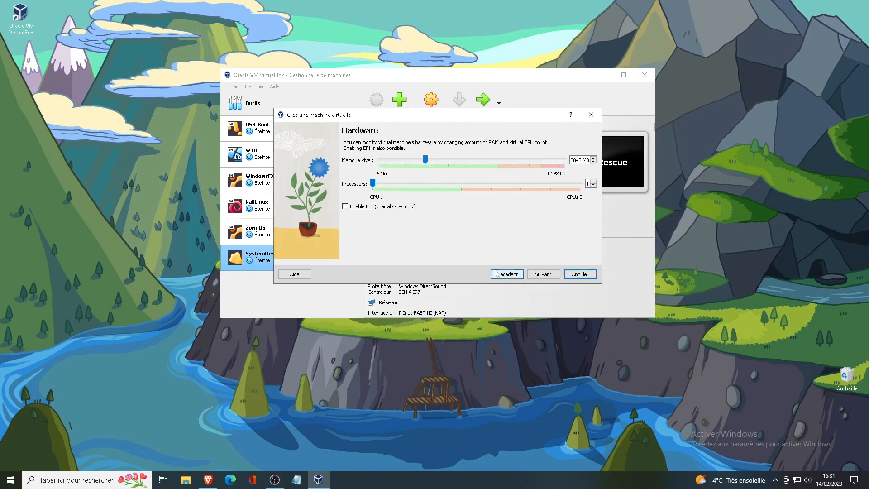
- Give the virtual machine 4096 MB of memory and 4 processors, accept the new 50 GB virtual hard disk, and finish creating the machine
double_click(579, 159)
type("4096")
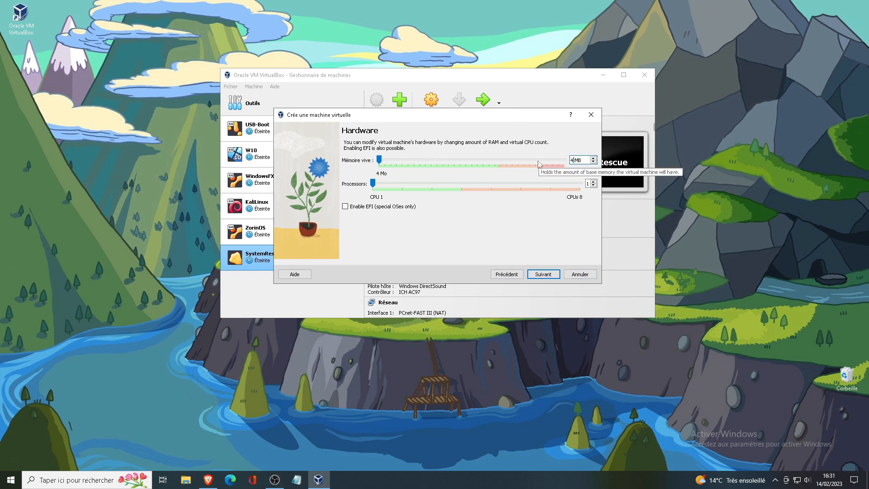
double_click(593, 181)
left_click(592, 182)
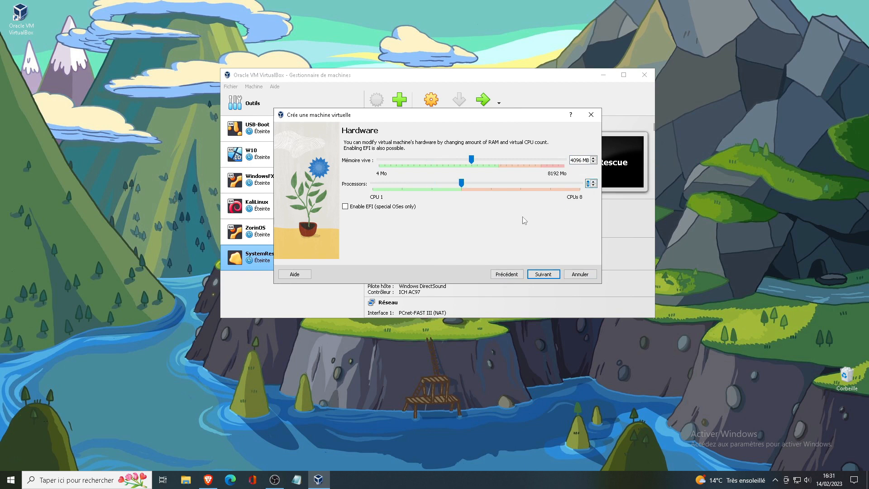
left_click(544, 274)
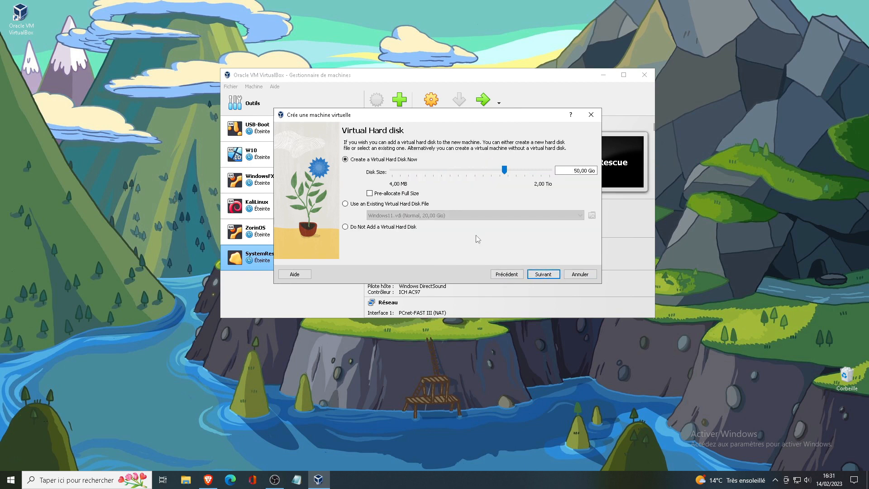
left_click(546, 275)
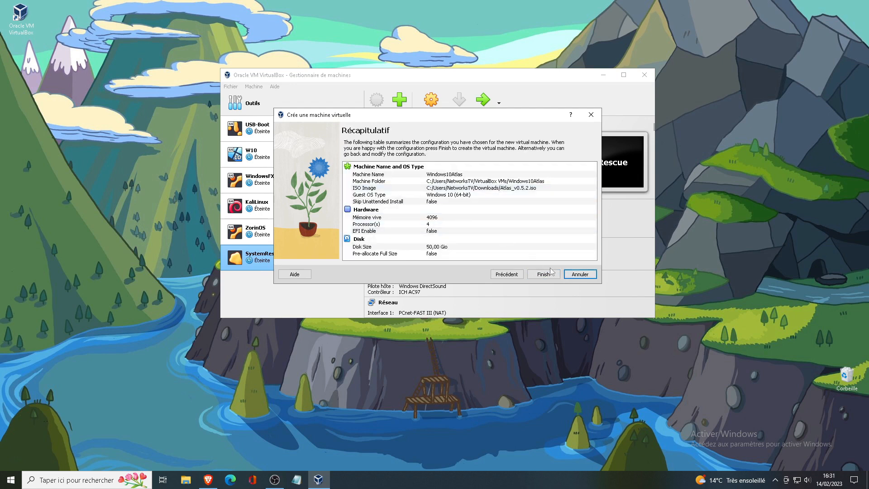
left_click(546, 274)
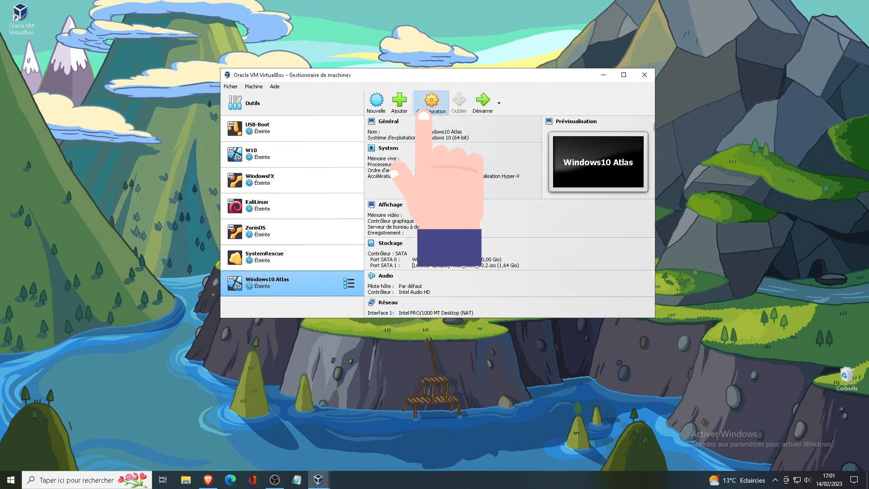
- In the Windows10 Atlas machine's display settings, enable 3D acceleration and set the video memory to 256 MB
left_click(431, 102)
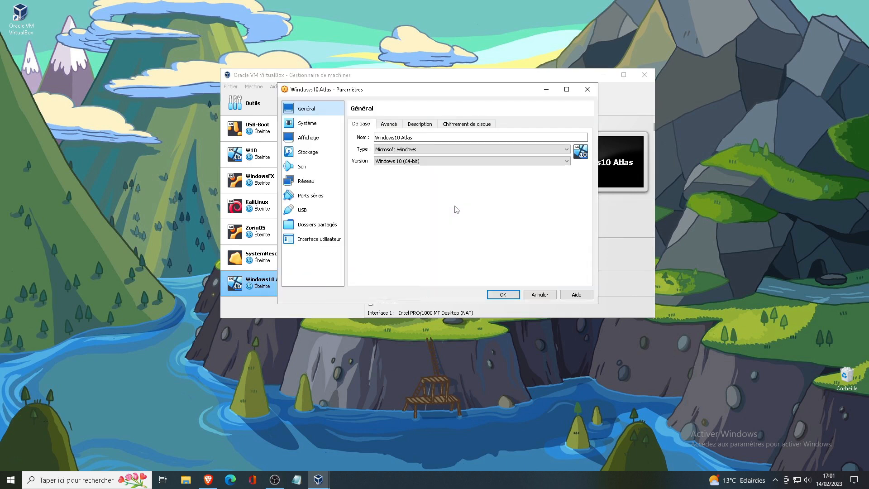
left_click(308, 140)
left_click(420, 219)
left_click_drag(482, 137, 557, 137)
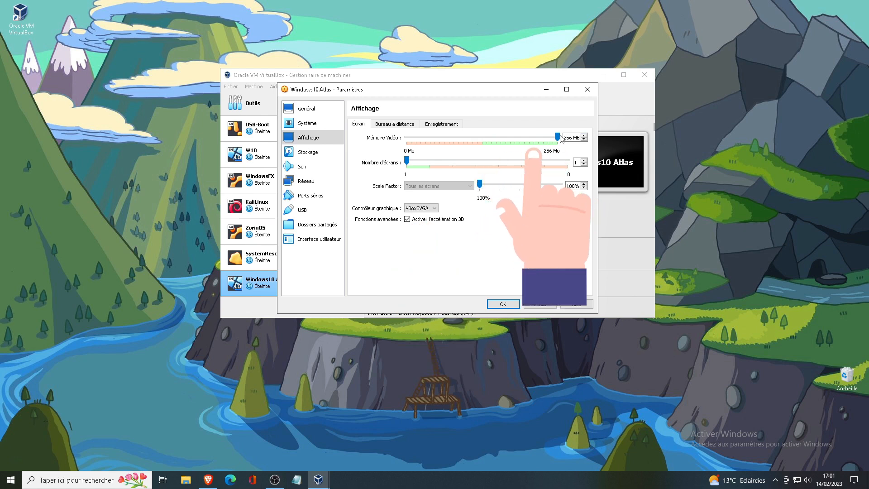
- Set the machine's first network adapter to bridged access (Accès par pont) and save the machine settings
left_click(325, 179)
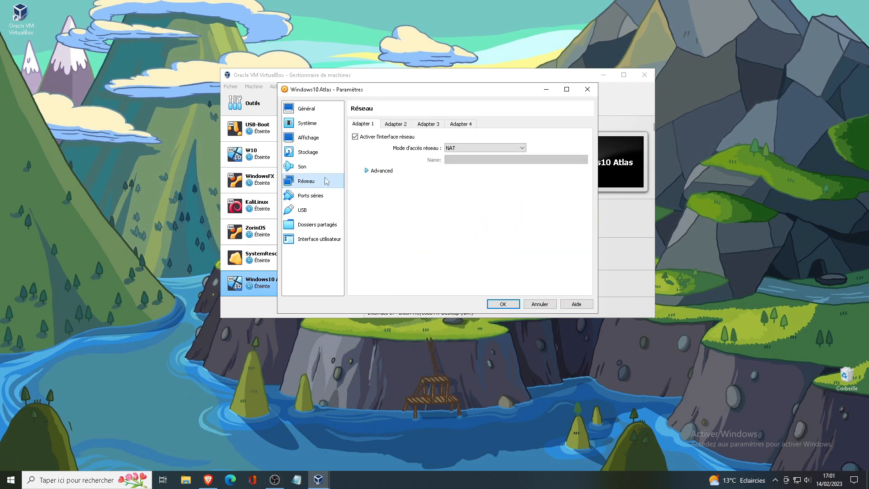
left_click(461, 149)
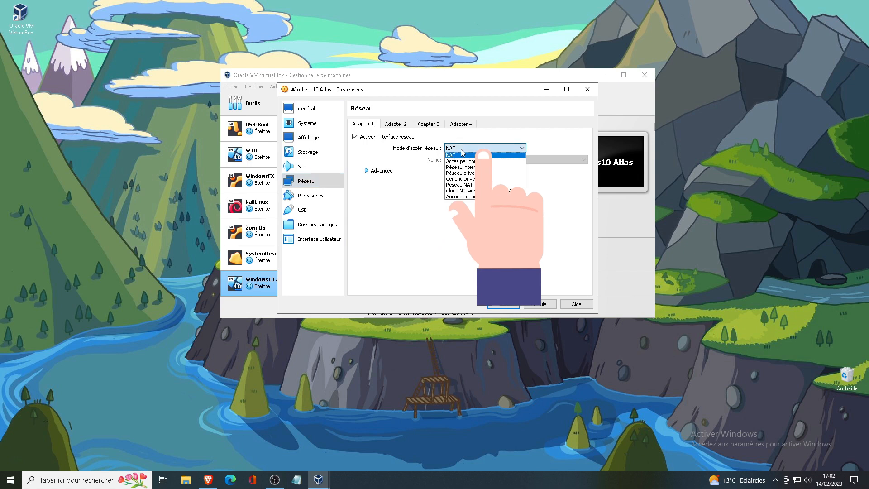
left_click(470, 162)
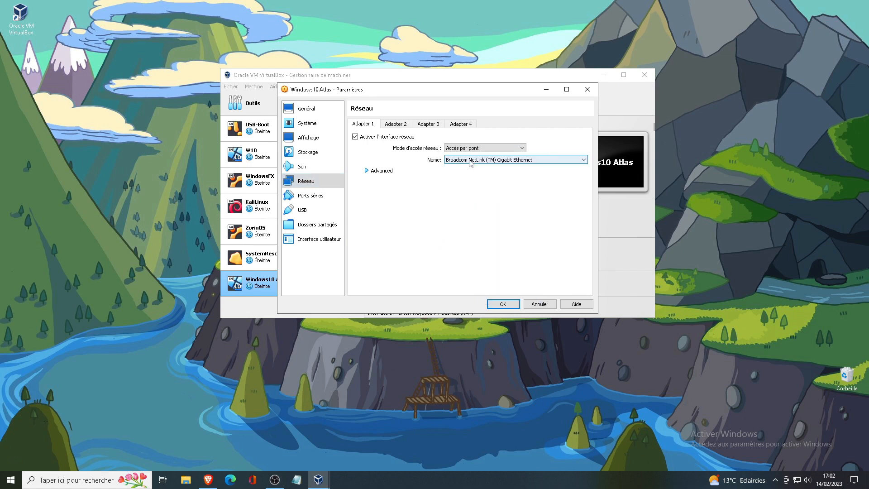
left_click(505, 304)
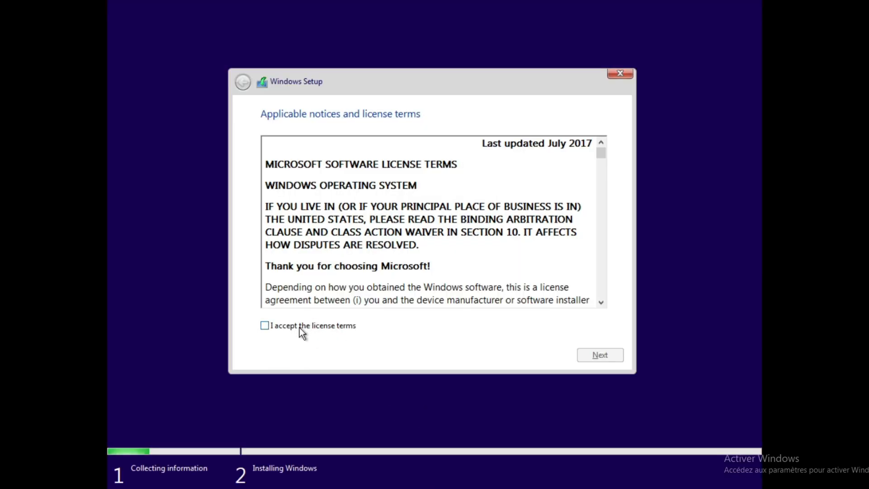
- Accept the Windows license terms, create a 51200 MB partition on Drive 0's unallocated space, and start the installation there
left_click(300, 328)
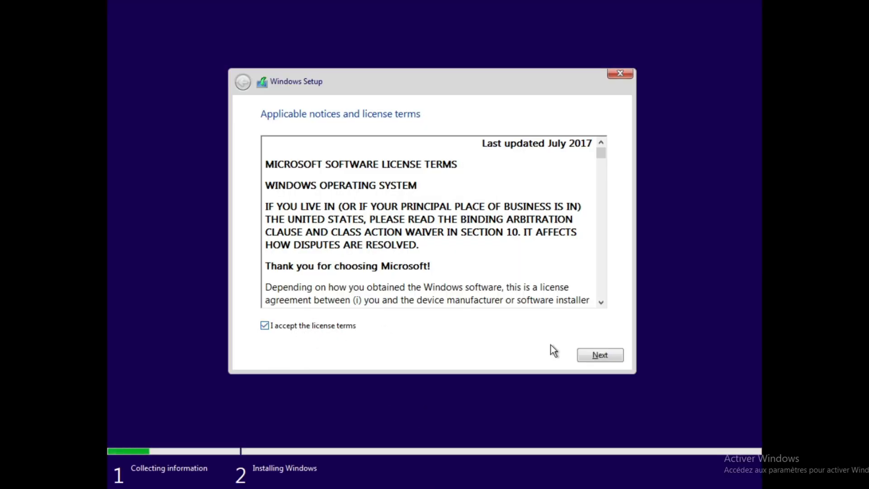
left_click(584, 354)
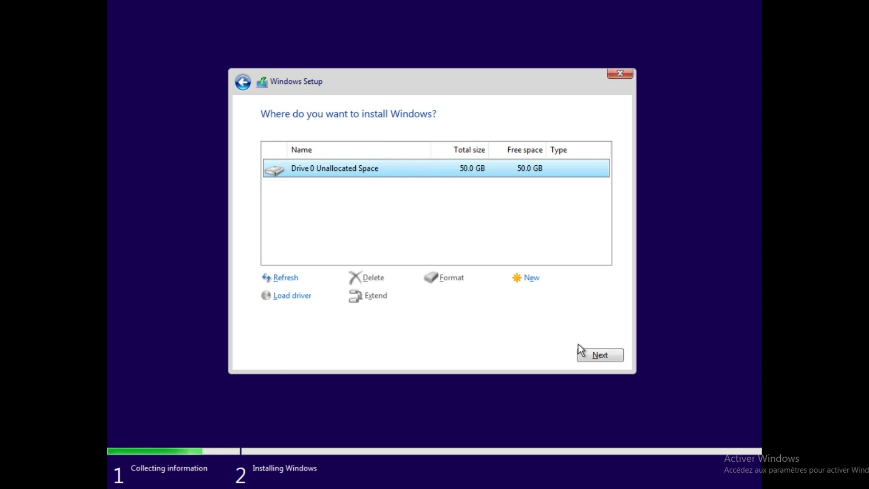
left_click(531, 278)
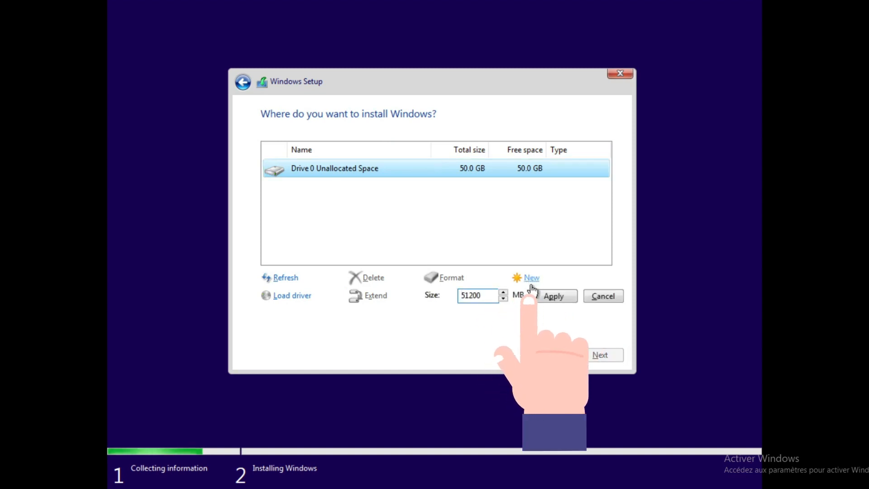
left_click(551, 297)
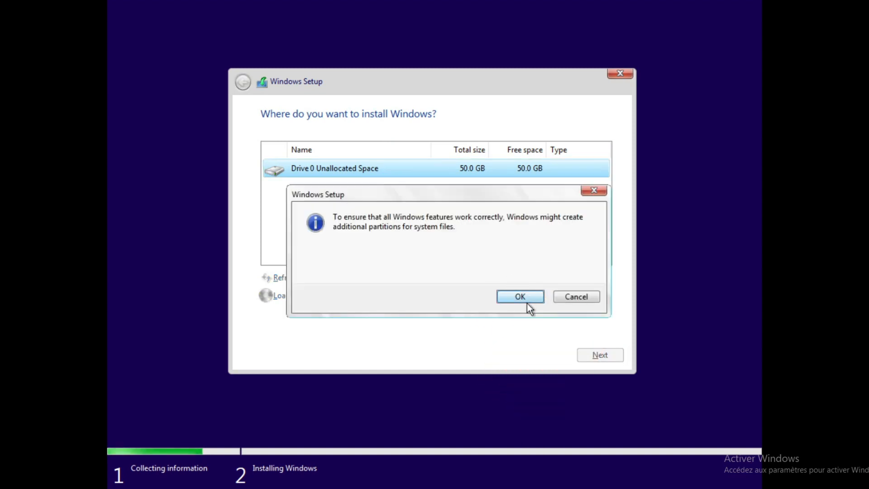
left_click(520, 296)
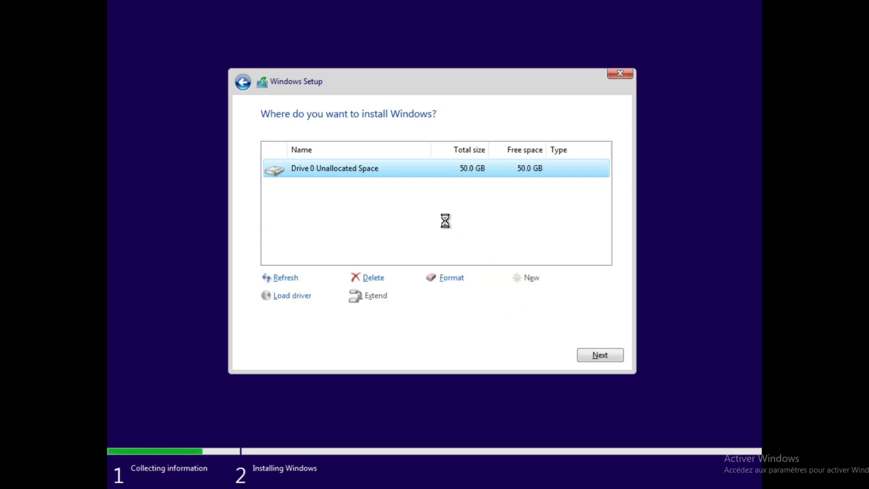
left_click(587, 355)
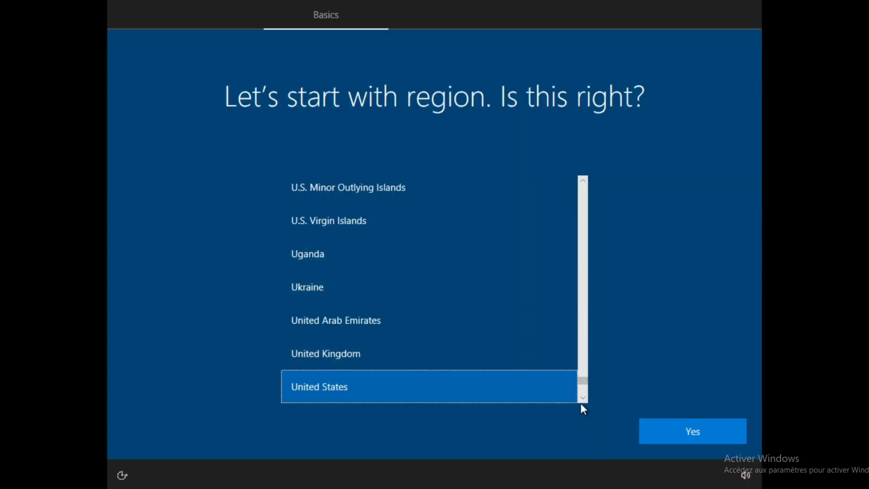
- Set the Windows region to France and confirm it
left_click_drag(583, 387, 591, 263)
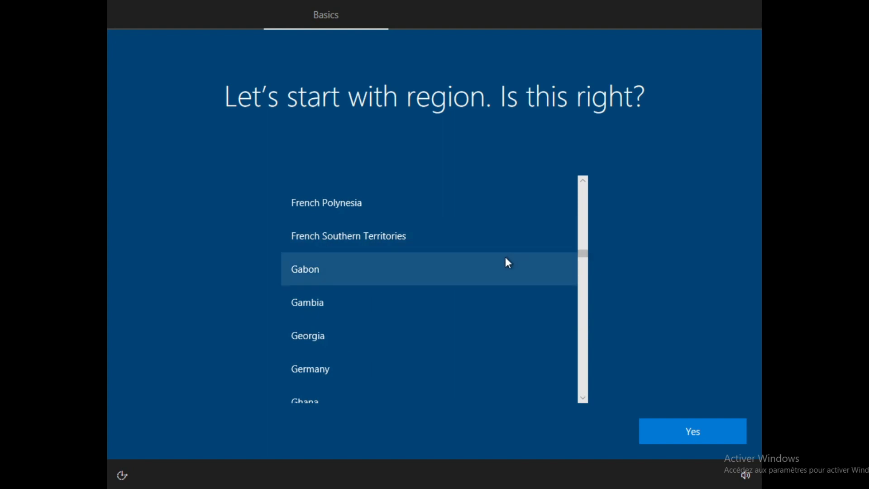
scroll(488, 258, "up", 1)
left_click(411, 209)
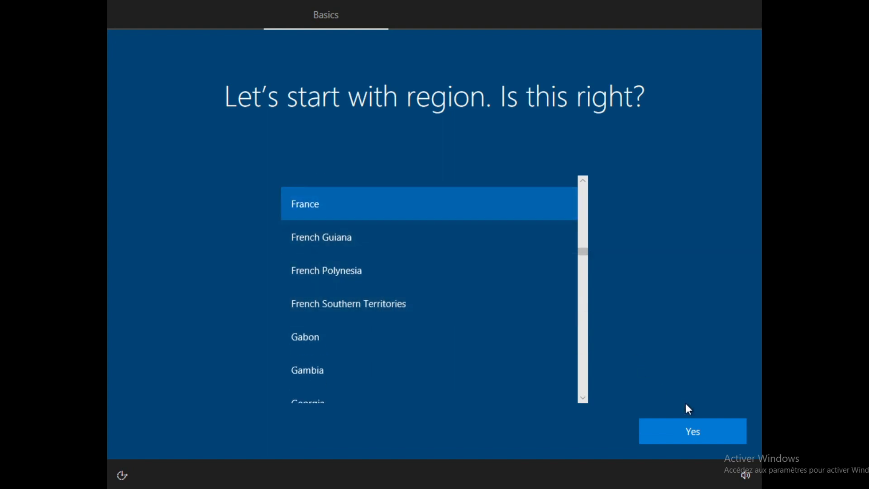
left_click(686, 431)
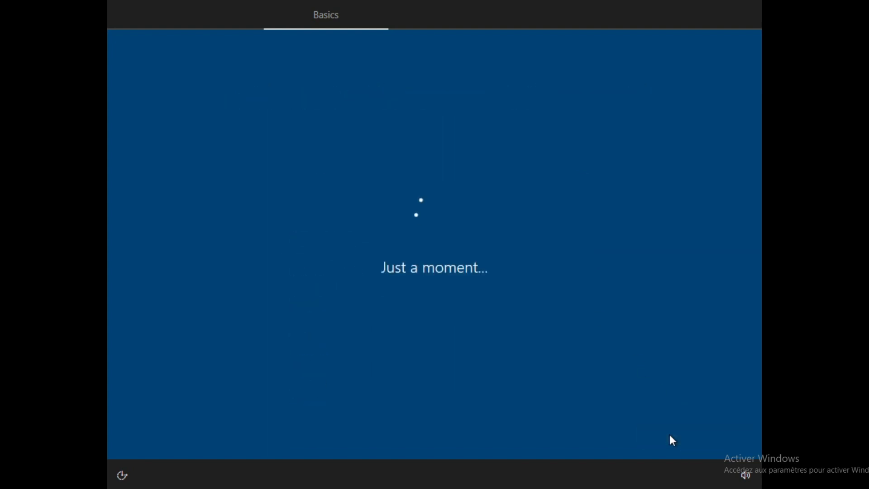
- Choose the French keyboard layout and skip adding a second layout
left_click_drag(579, 196, 577, 251)
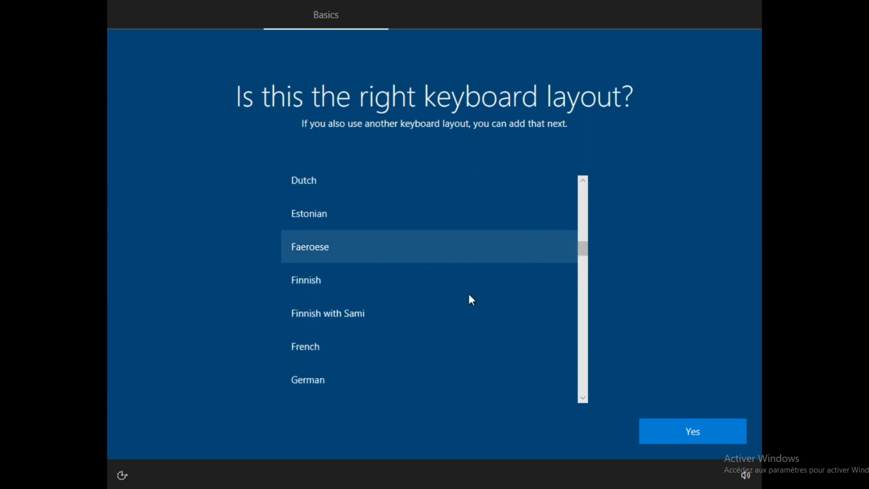
left_click(417, 342)
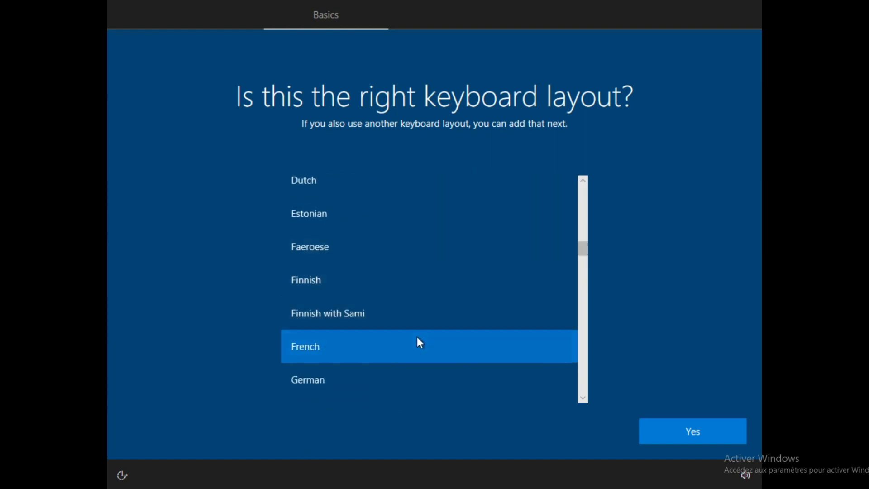
left_click(668, 429)
left_click(674, 430)
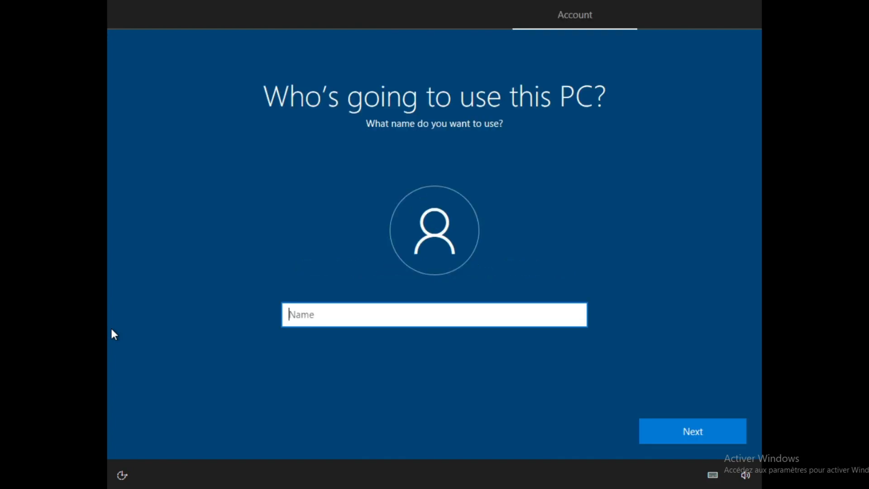
- Create the user account networks with no password and allow the PC to be discoverable on the network
type("networks")
left_click(649, 428)
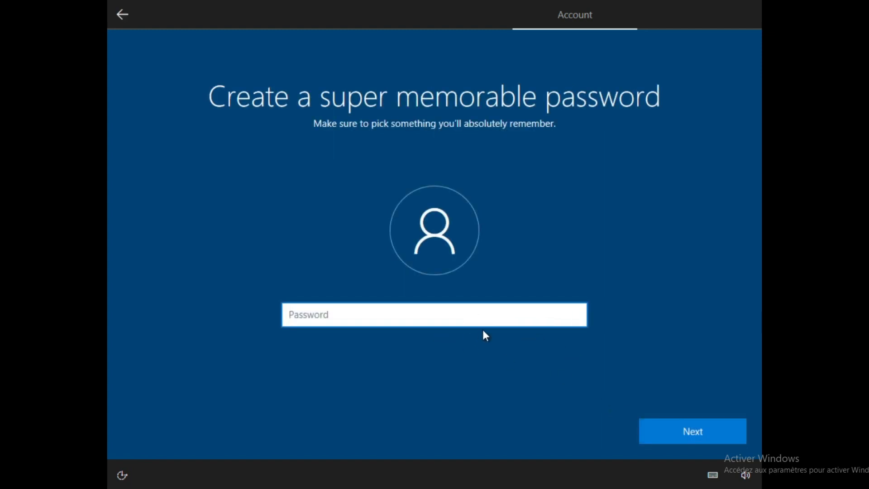
left_click(681, 436)
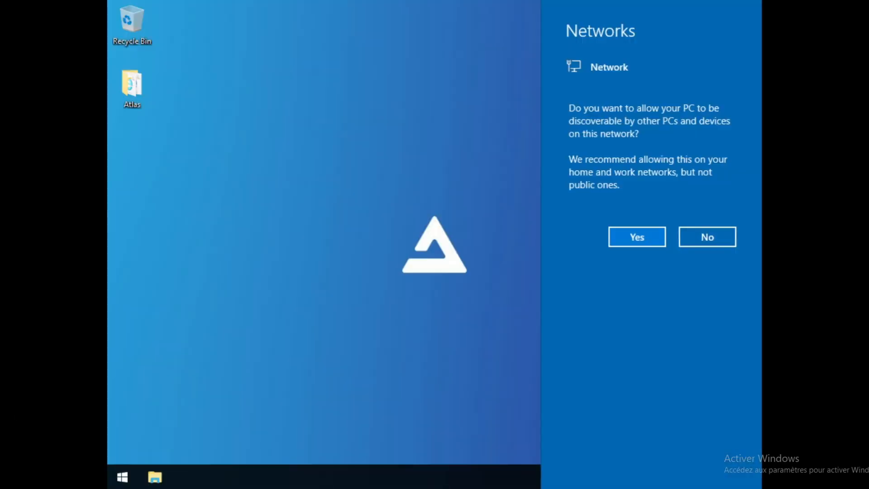
left_click(661, 240)
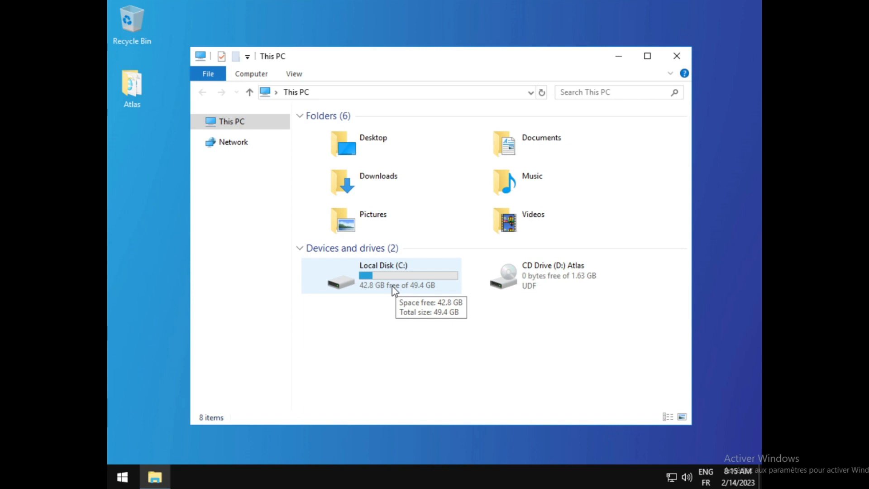
- Close the This PC window and examine the installed programs, including Windows Accessories, Windows Administrative Tools and Windows System
left_click(676, 55)
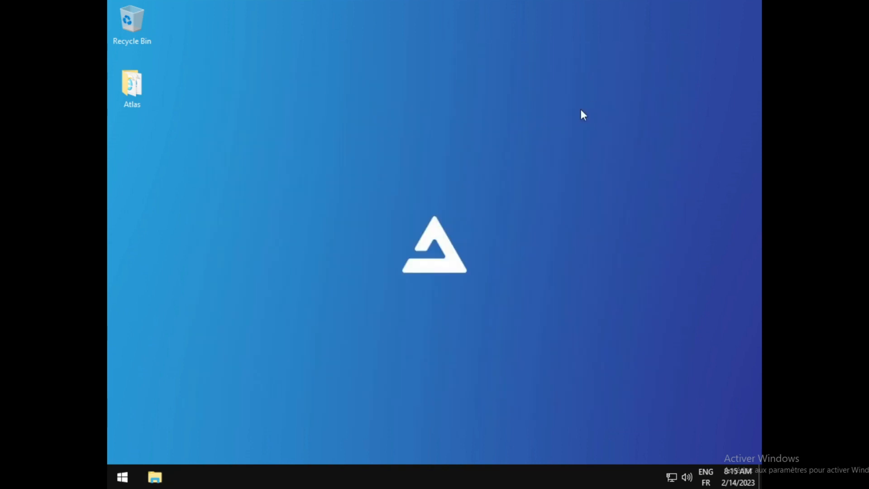
left_click(122, 477)
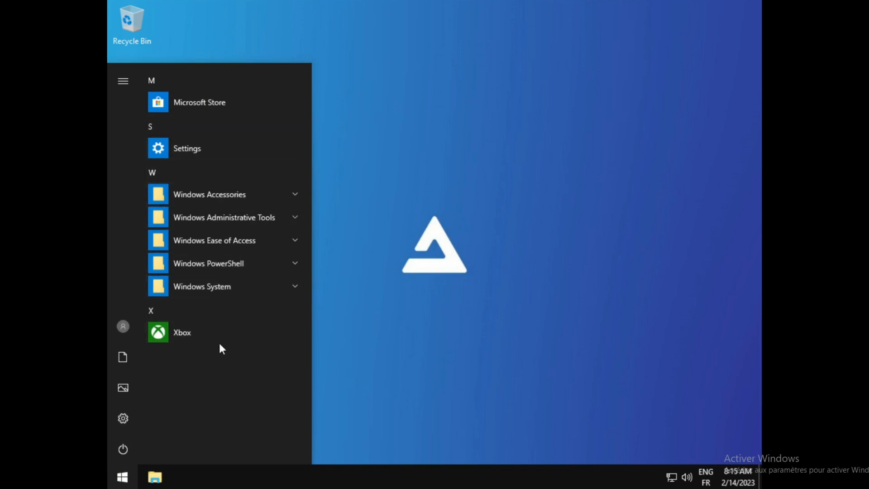
left_click(243, 193)
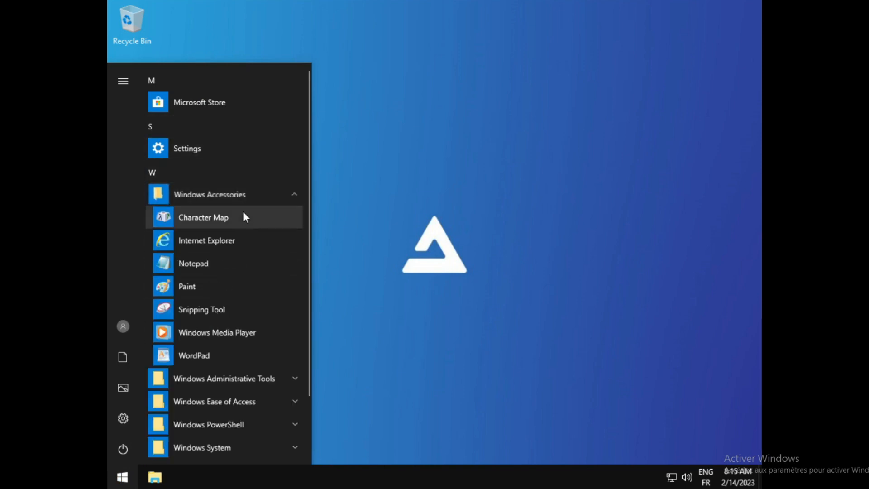
left_click(231, 378)
scroll(231, 380, "down", 6)
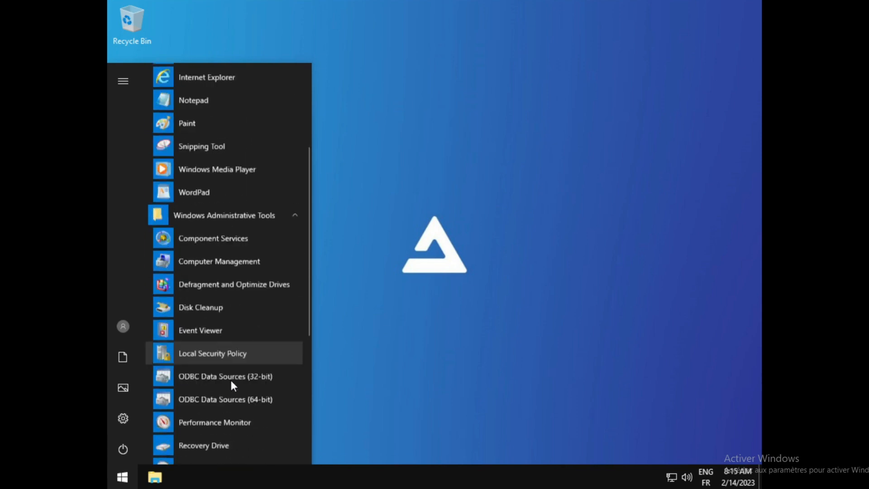
left_click(232, 381)
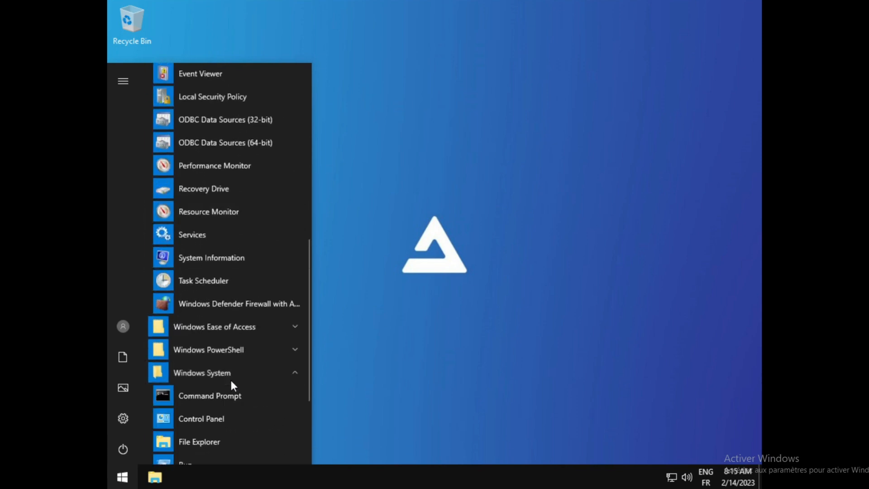
left_click(451, 390)
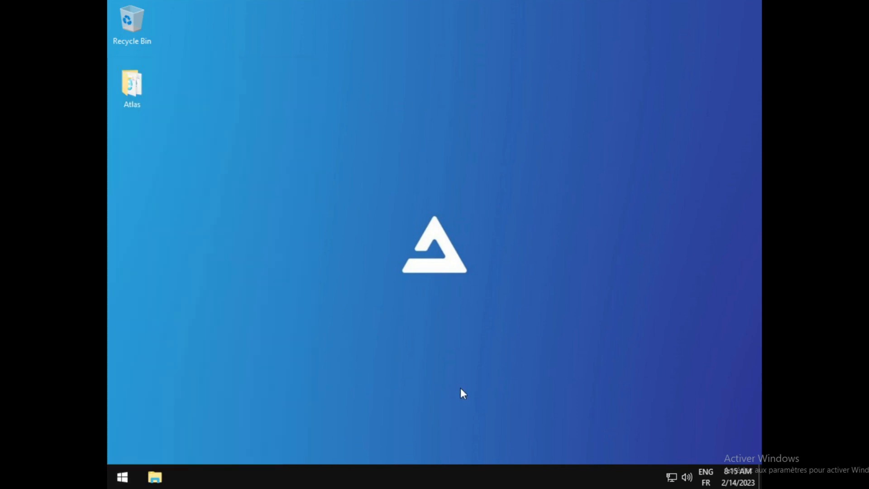
- Open Task Manager and maximize its window
right_click(506, 468)
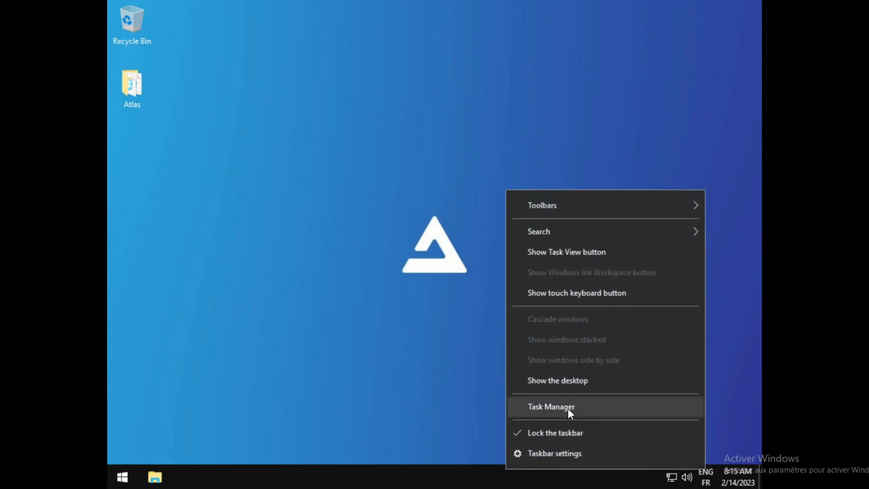
left_click(568, 410)
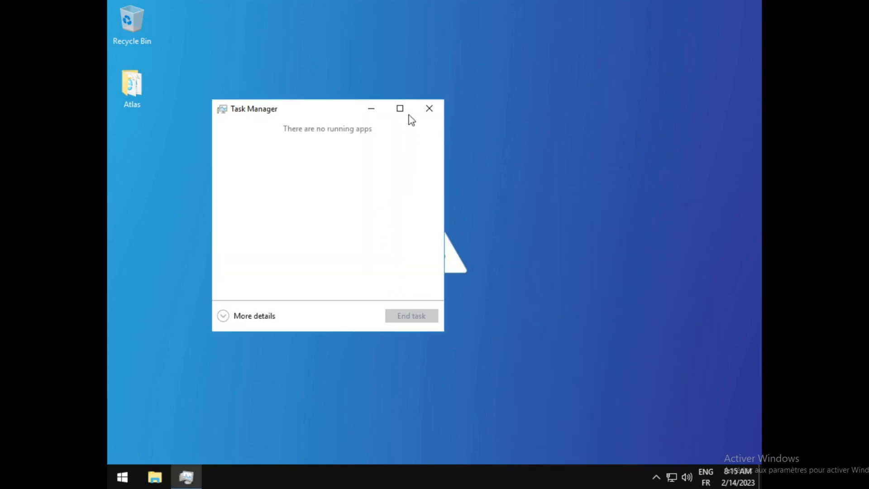
left_click(406, 112)
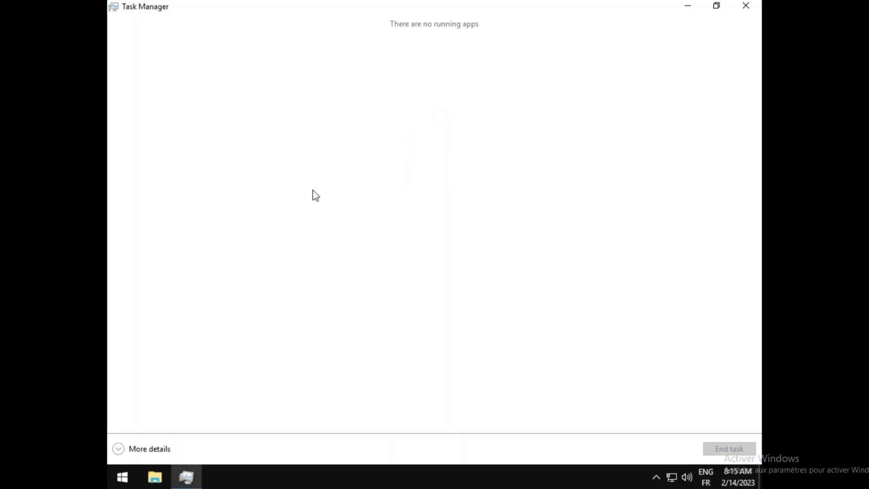
- Expand Task Manager to full details, examine the processes, CPU and memory performance and startup items, and close it
left_click(156, 450)
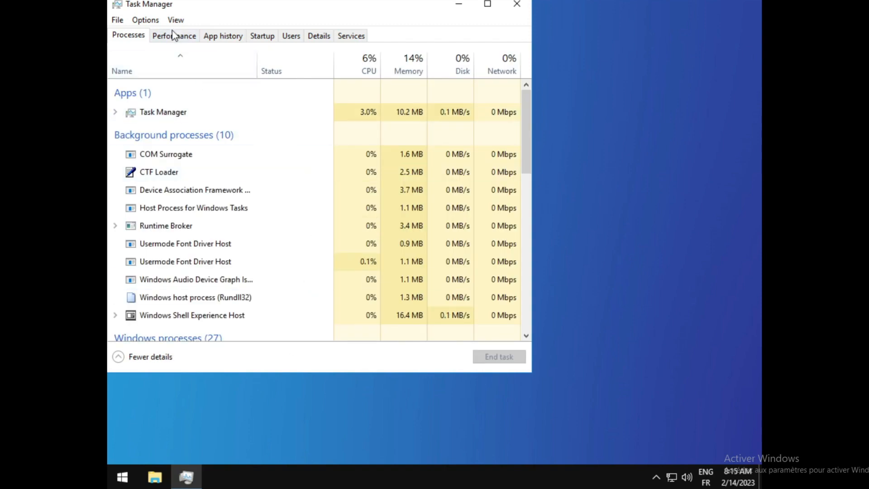
mouse_move(525, 128)
left_mouse_down()
mouse_move(522, 205)
mouse_move(509, 195)
mouse_move(525, 224)
mouse_move(526, 310)
mouse_move(524, 121)
left_mouse_up()
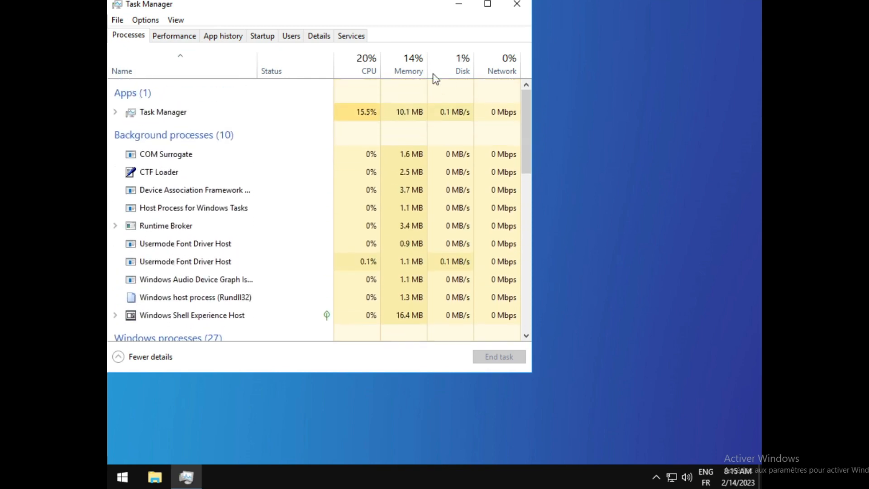
left_click(177, 37)
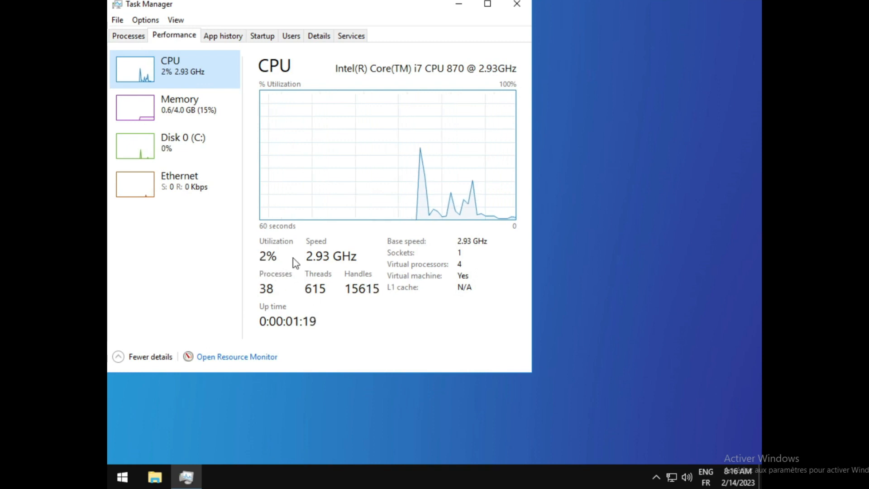
left_click(177, 119)
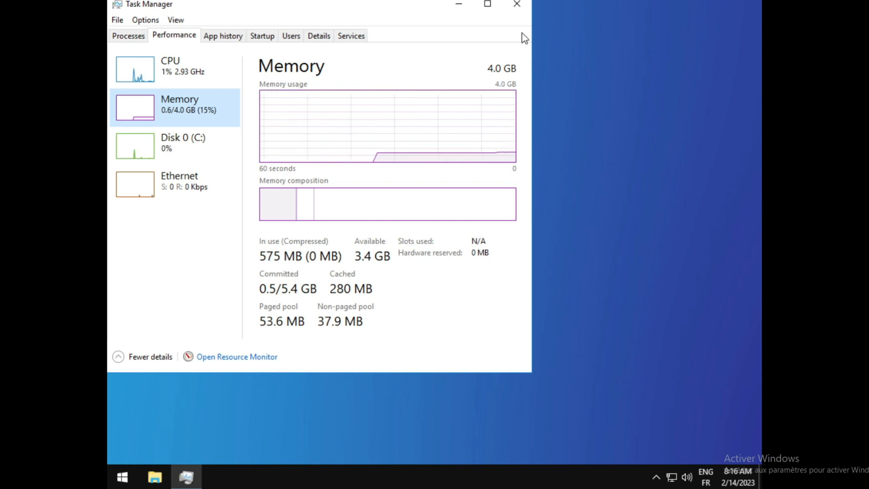
left_click(270, 36)
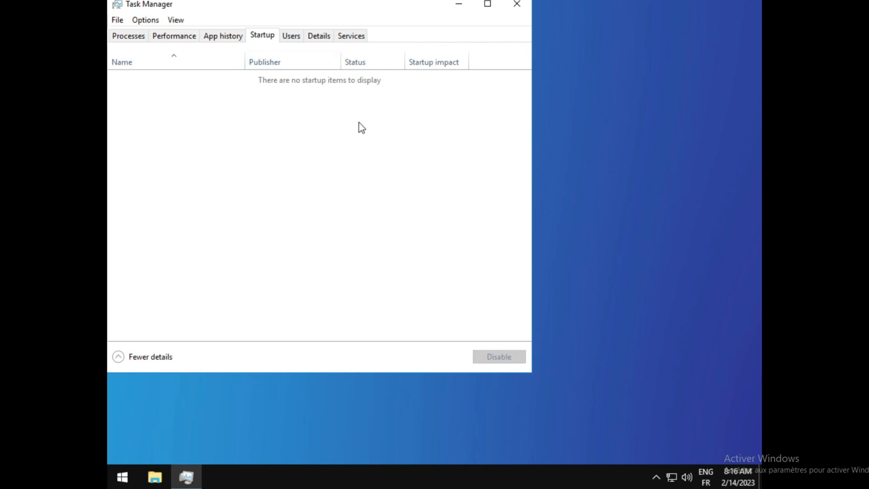
left_click(518, 5)
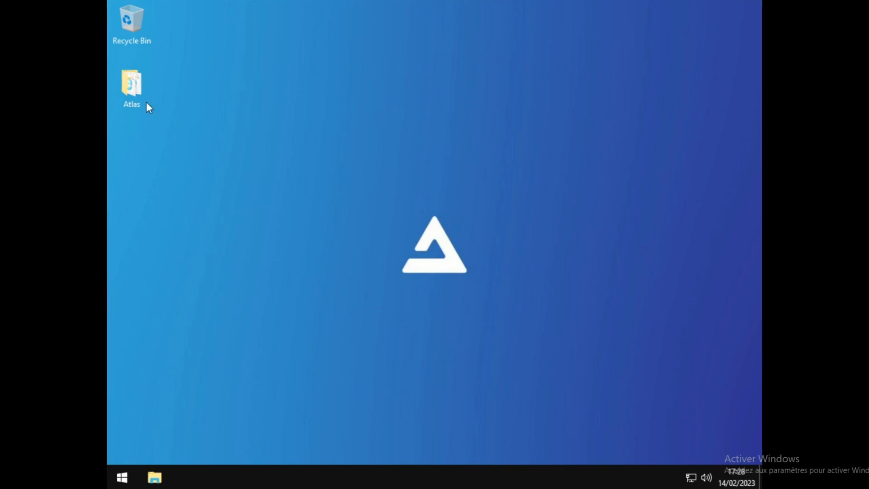
- Open the Atlas desktop folder and examine the contents of its 1. Install Software and 2. Install Drivers subfolders
double_click(141, 84)
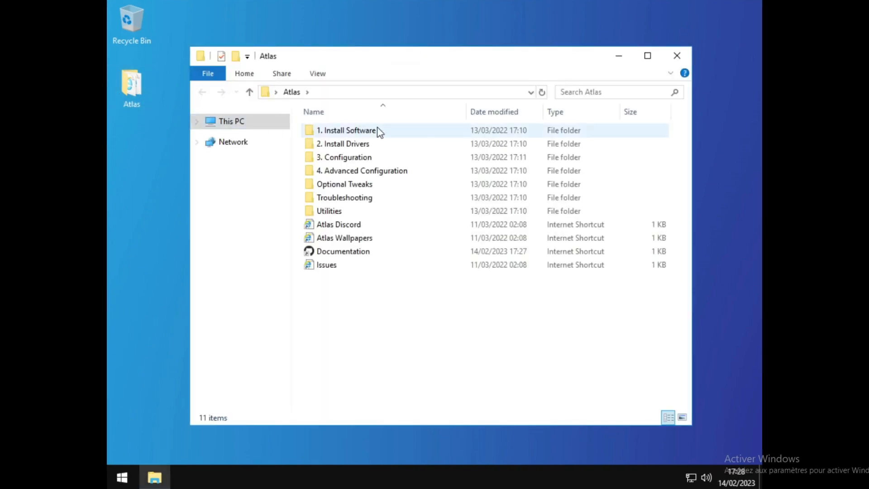
double_click(374, 133)
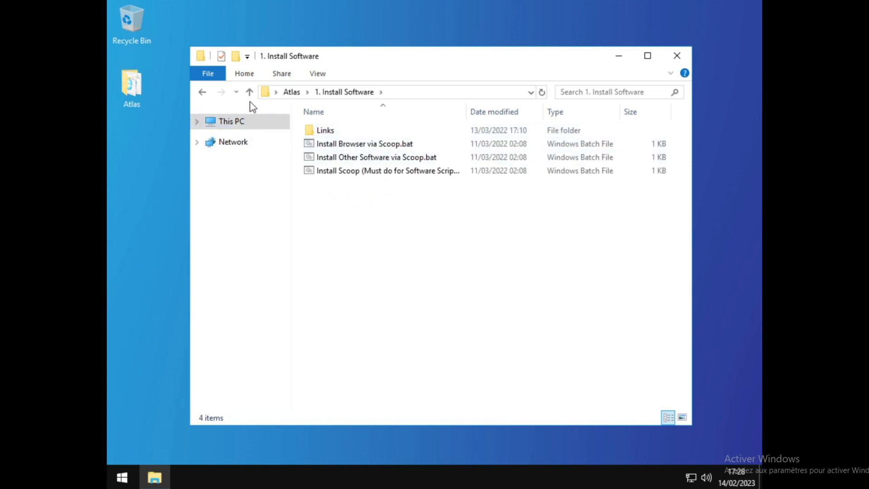
left_click(201, 92)
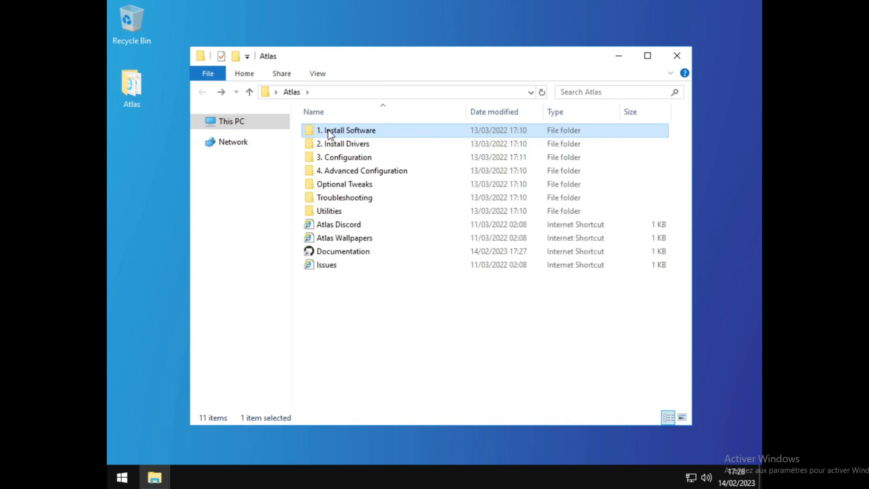
double_click(362, 145)
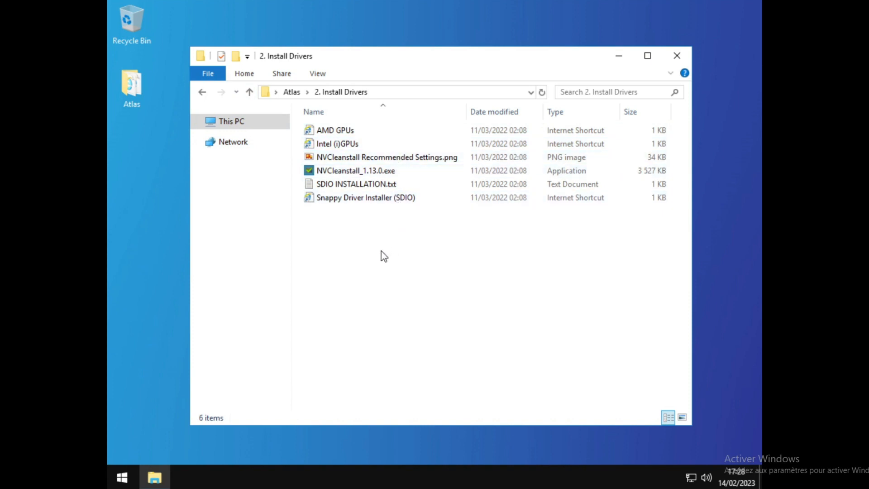
left_click(202, 92)
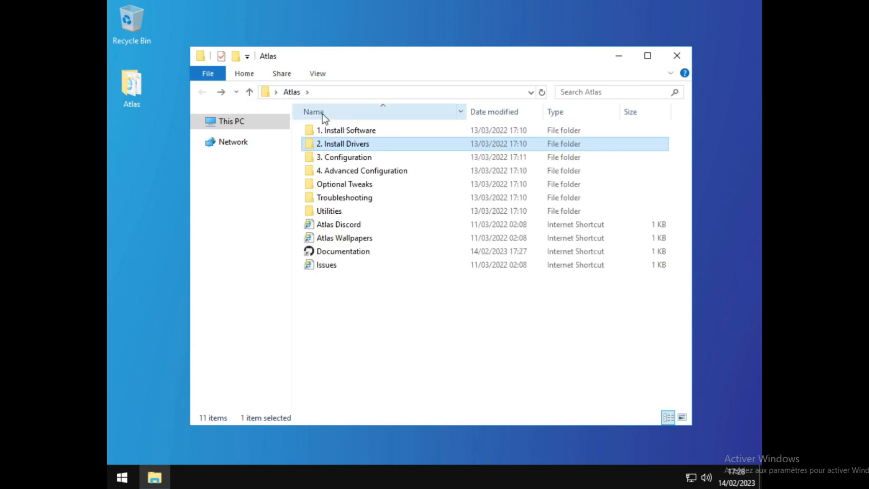
- Examine the 3. Configuration folder and its Animations subfolder, return to the Atlas folder and close its window
left_click(344, 155)
double_click(345, 157)
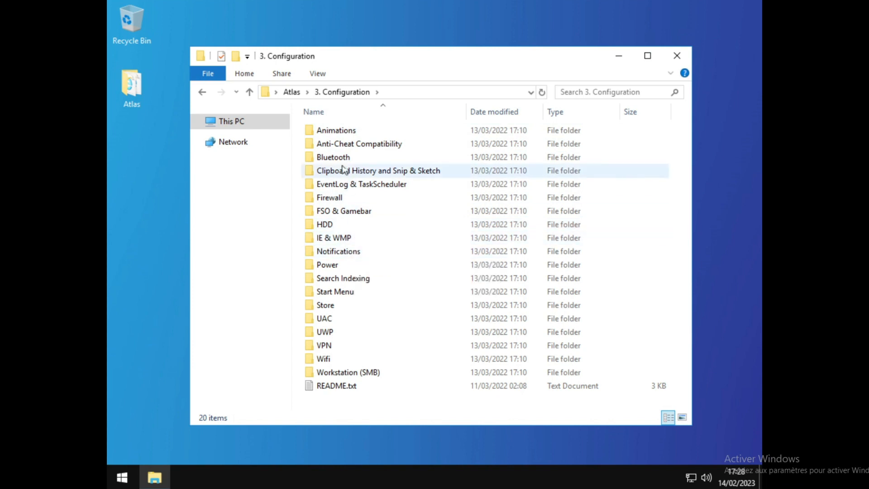
double_click(345, 130)
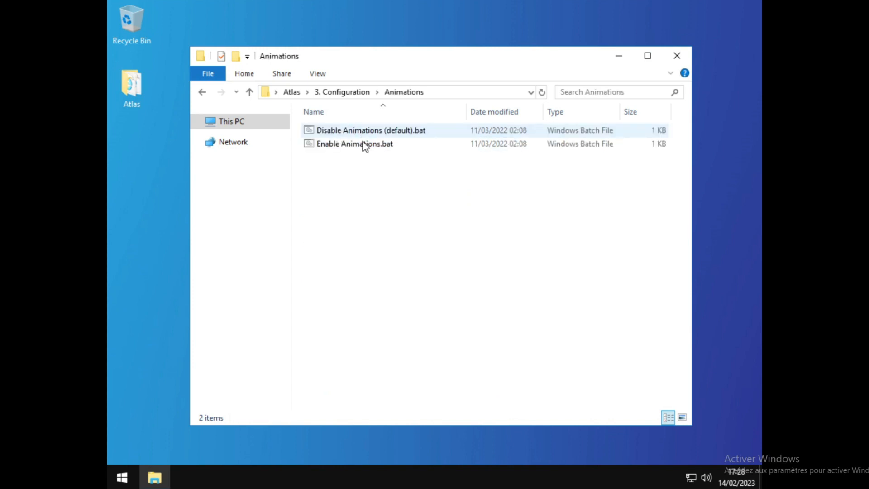
left_click(202, 93)
left_click(203, 93)
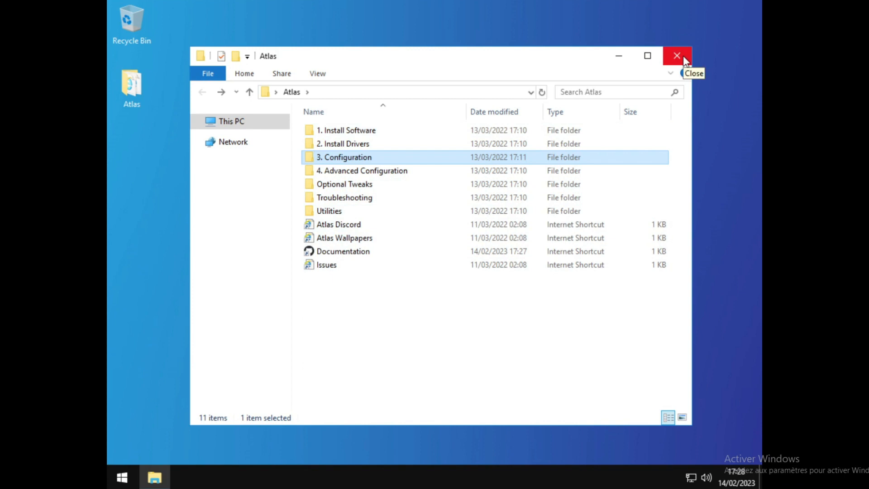
left_click(462, 211)
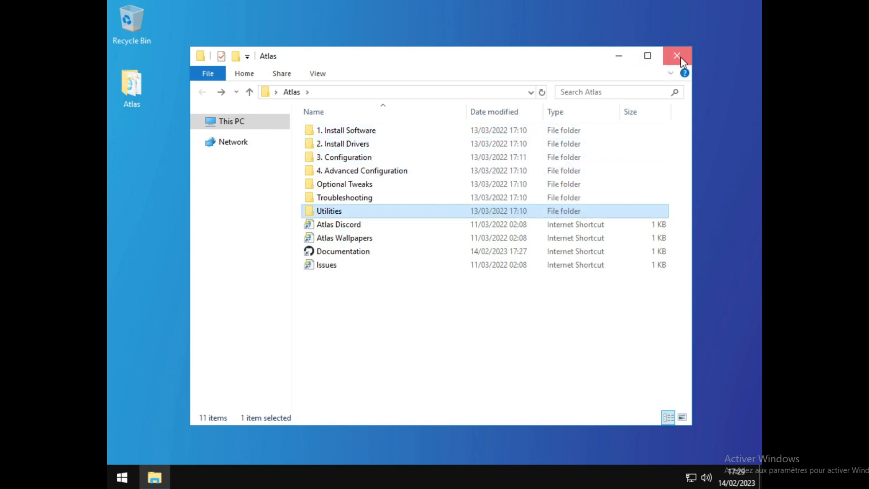
left_click(680, 57)
left_click(521, 213)
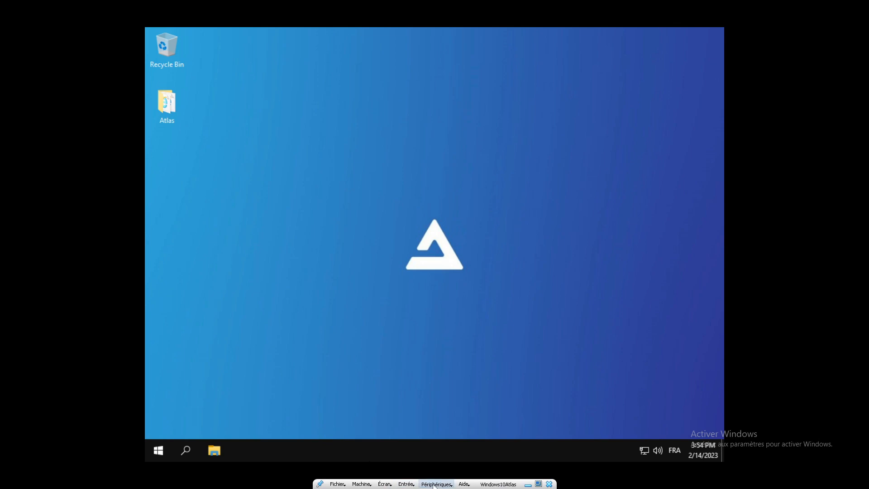
- Open the device options of the Windows10Atlas virtual machine
left_click(434, 483)
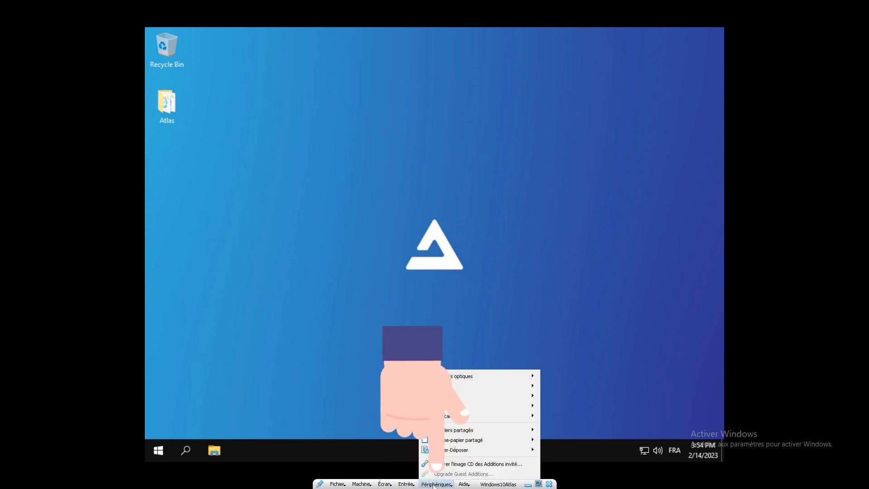